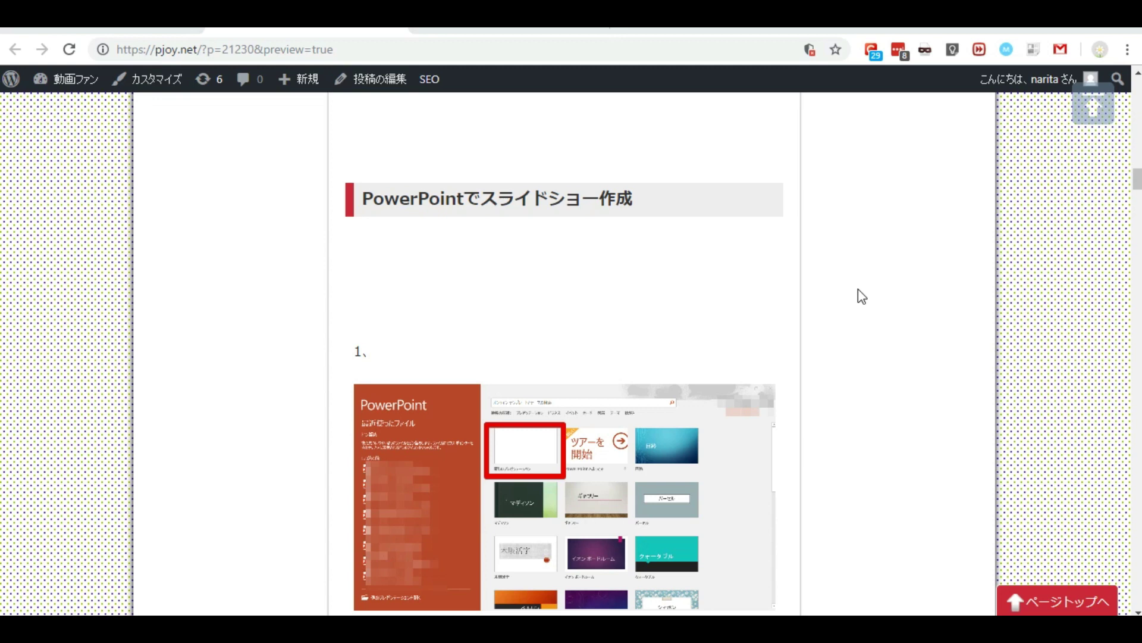
Step: Launch PowerPoint from the Start menu and create a new blank presentation
{"action": "key", "text": "super"}
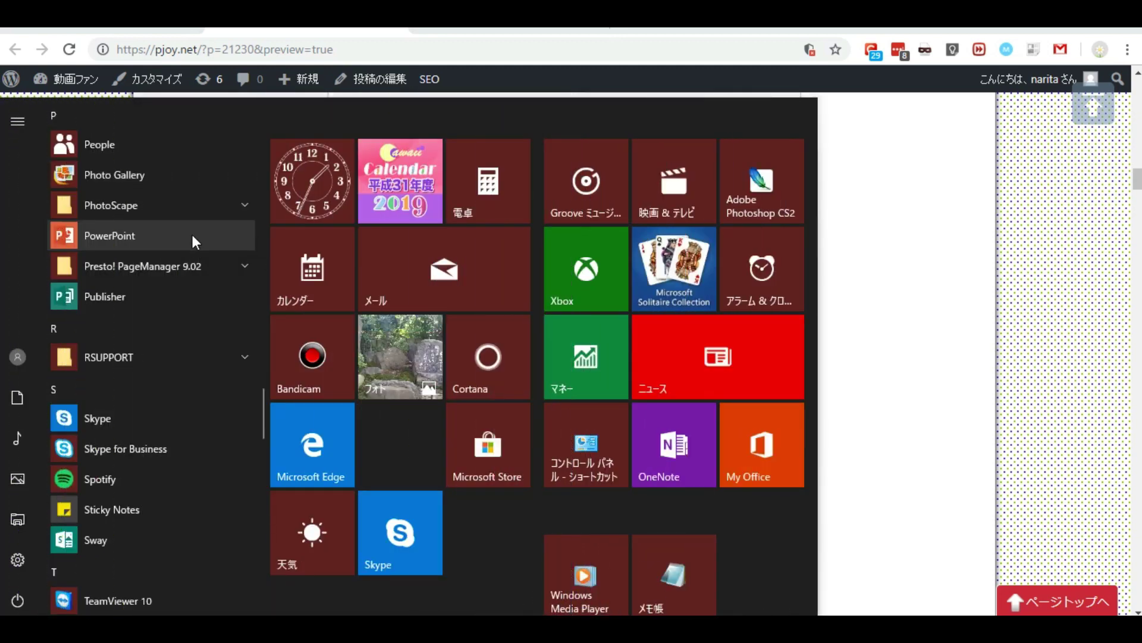
{"action": "left_click", "coordinate": [206, 240]}
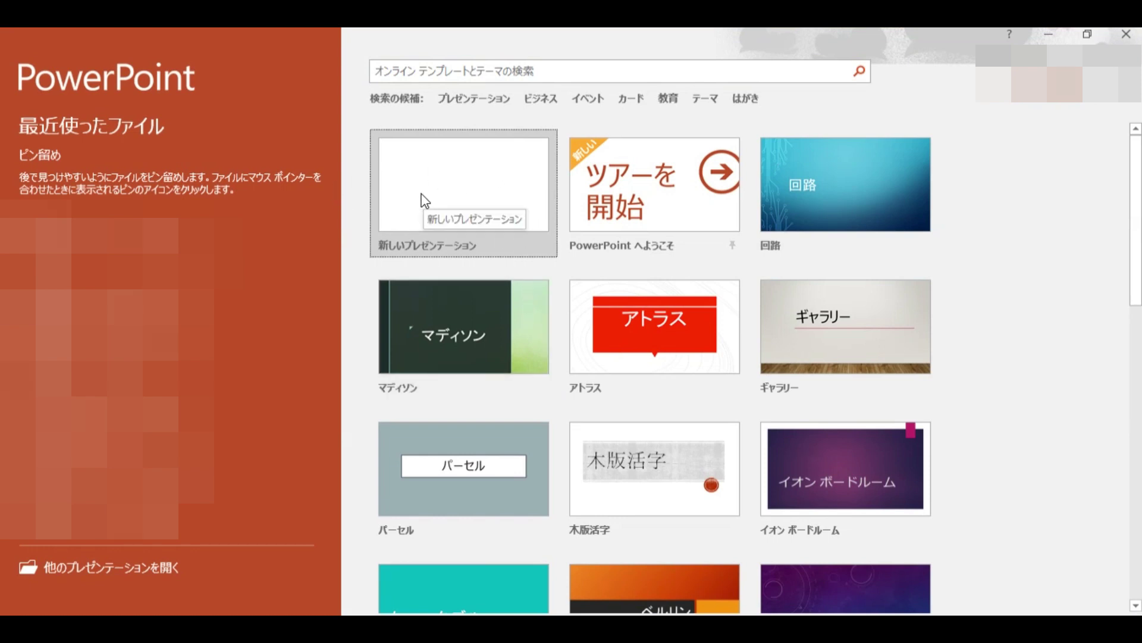
{"action": "left_click", "coordinate": [488, 205]}
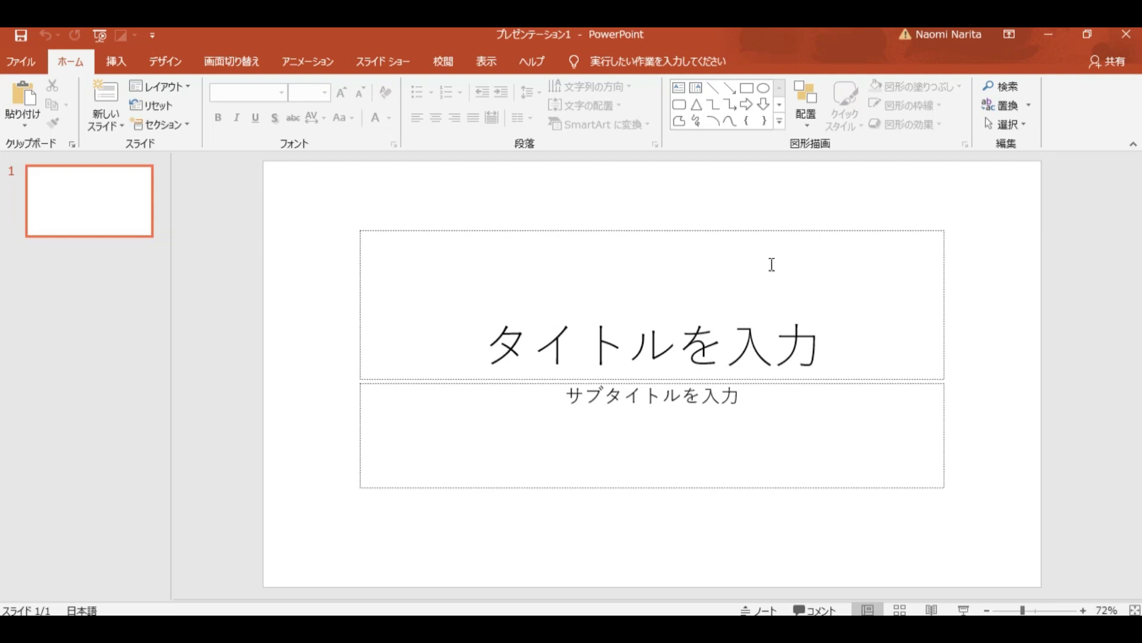
Step: Delete the title and subtitle placeholders from the title slide
{"action": "left_click", "coordinate": [783, 234]}
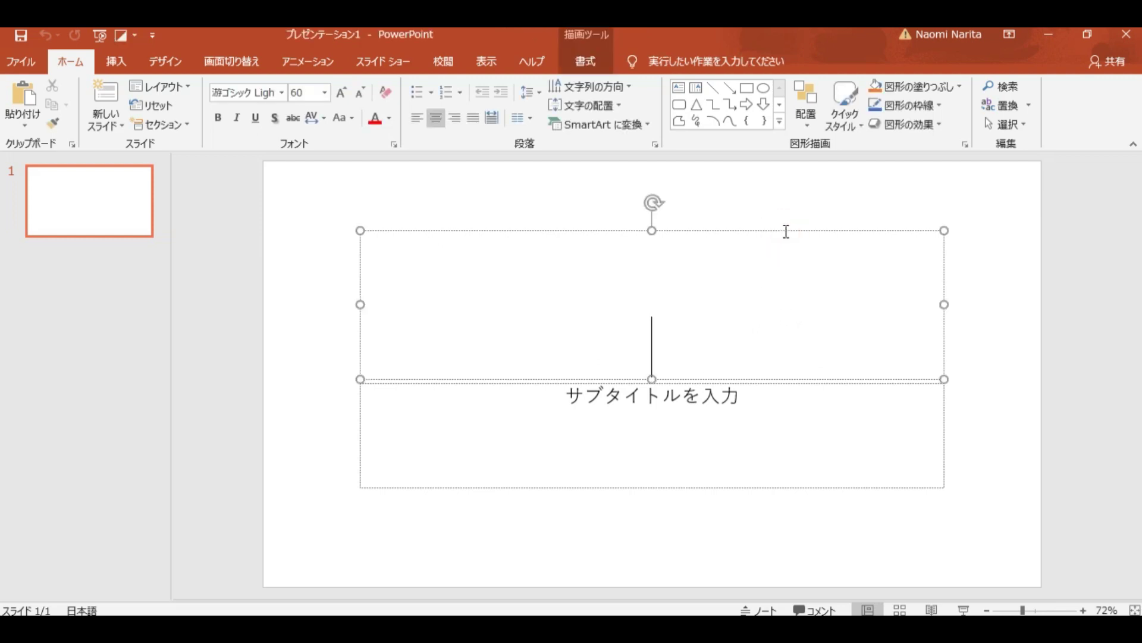
{"action": "left_click", "coordinate": [791, 230]}
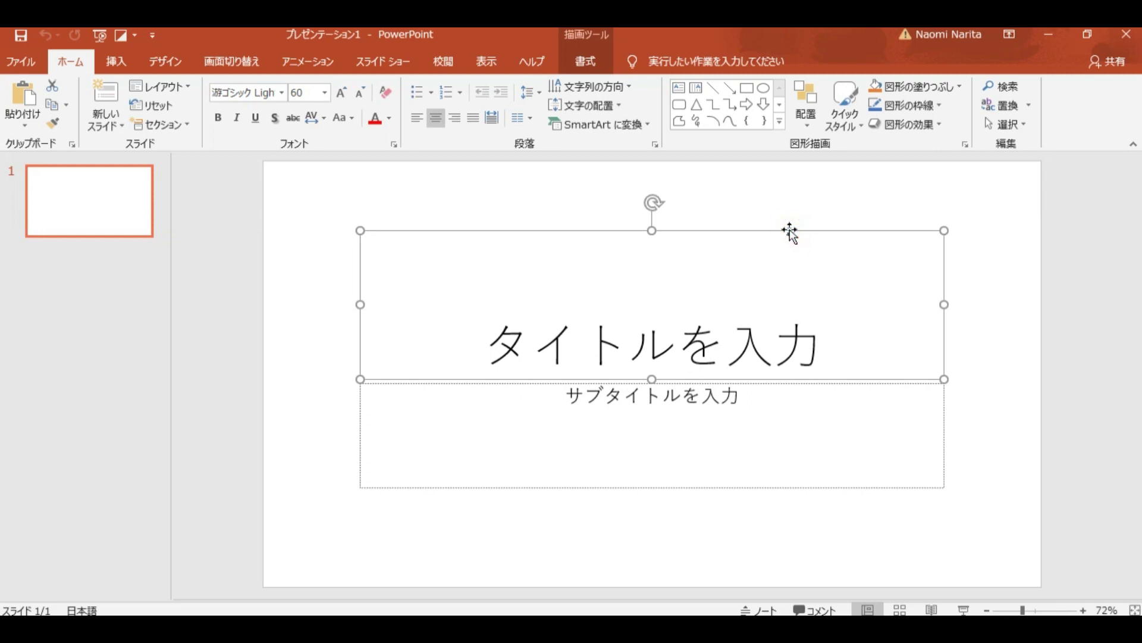
{"action": "key", "text": "Delete"}
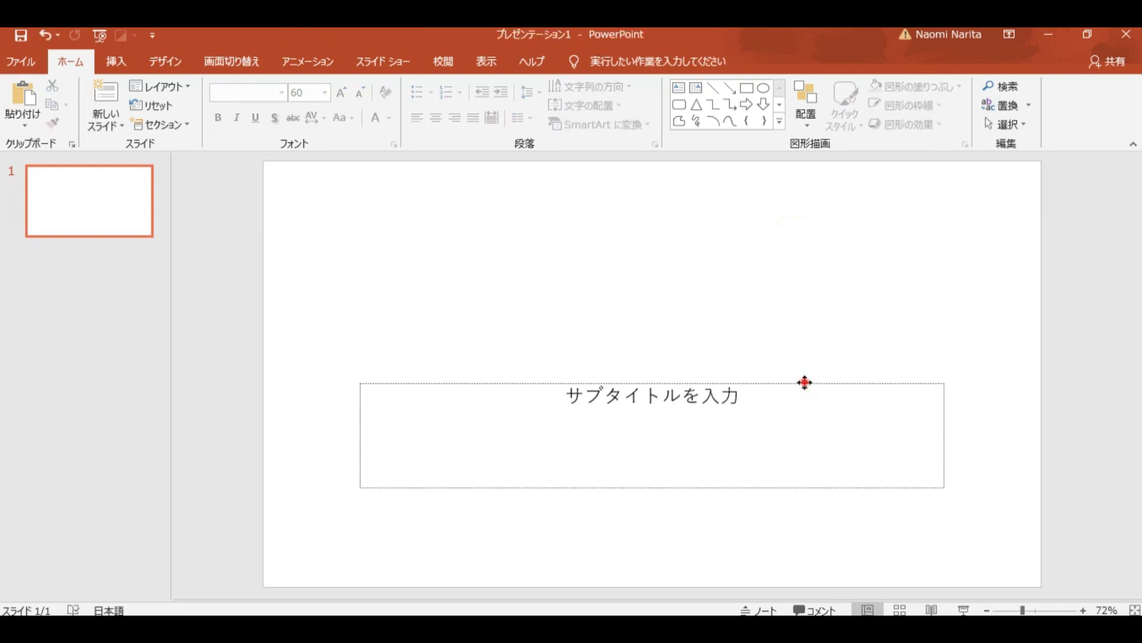
{"action": "left_click", "coordinate": [804, 384]}
{"action": "key", "text": "Delete"}
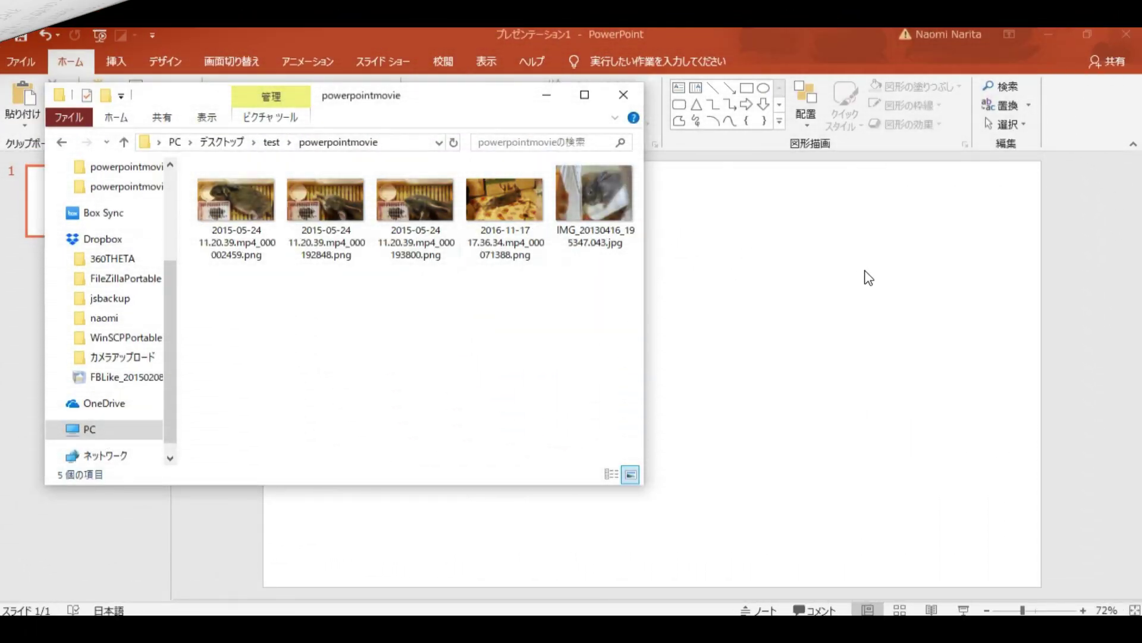
Step: Drag the first rabbit PNG from the powerpointmovie folder onto the slide, filling it at 19.05 × 33.87 cm
{"action": "left_click", "coordinate": [295, 364]}
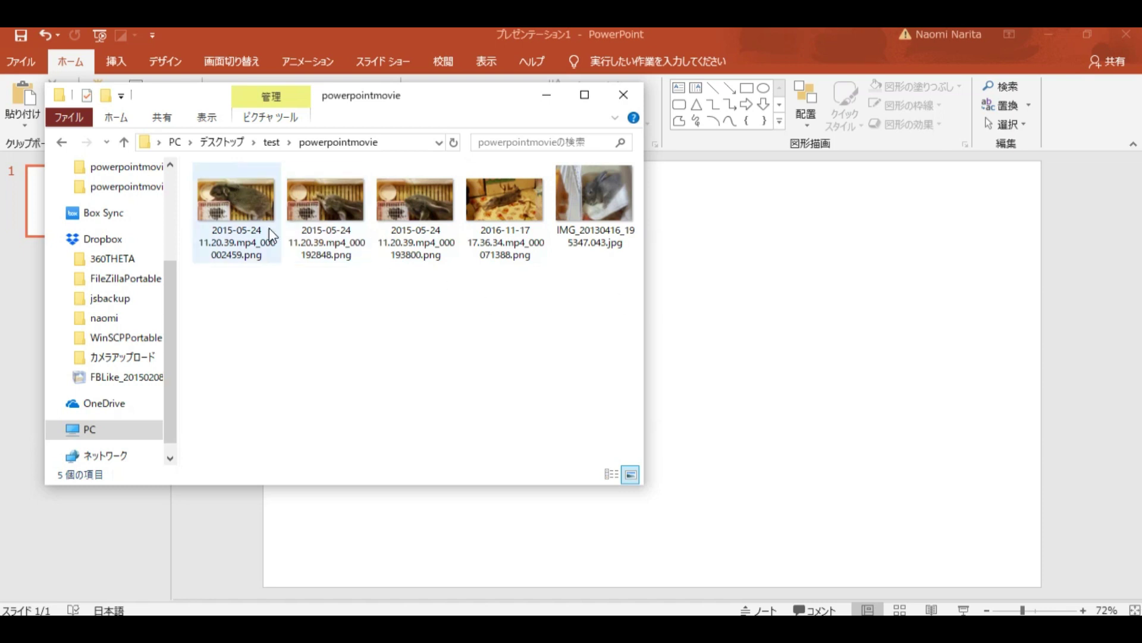
{"action": "left_click", "coordinate": [255, 194]}
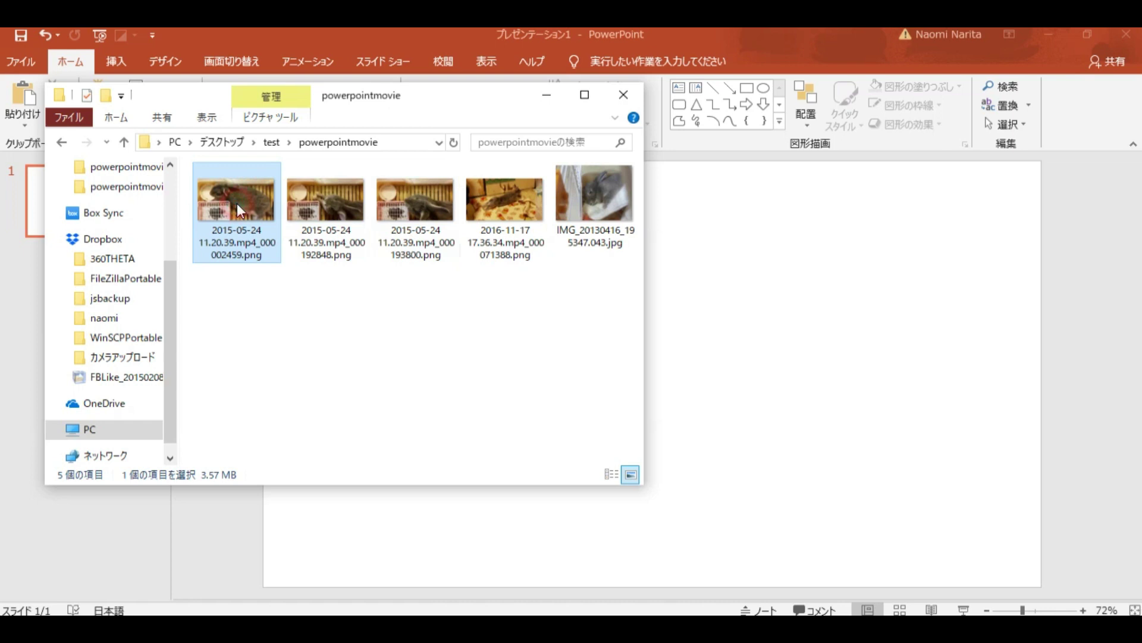
{"action": "left_click_drag", "start_coordinate": [241, 200], "coordinate": [753, 355]}
{"action": "left_click_drag", "start_coordinate": [752, 355], "coordinate": [752, 356]}
{"action": "left_click", "coordinate": [752, 351]}
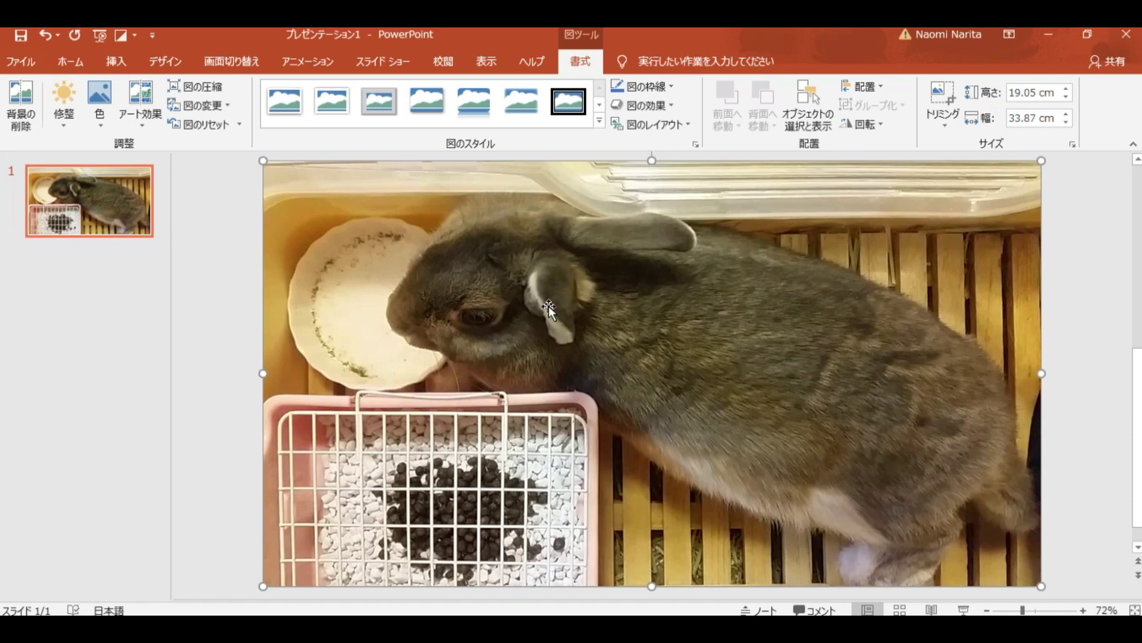
Step: Give the rabbit photo a Fade entrance animation and preview it
{"action": "left_click", "coordinate": [320, 63]}
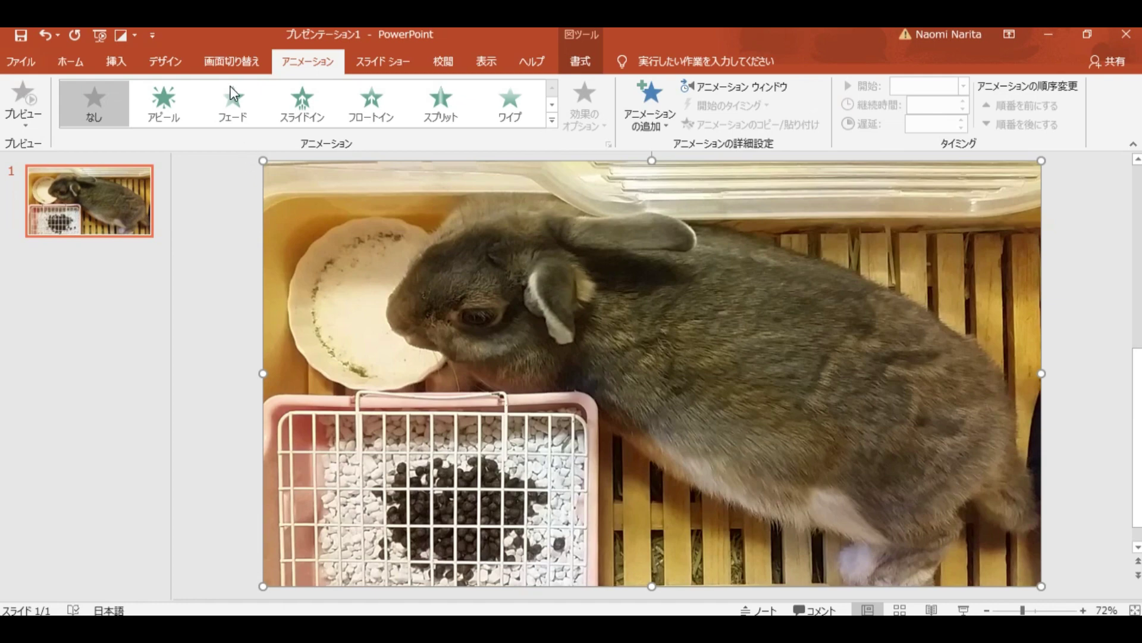
{"action": "left_click", "coordinate": [237, 112]}
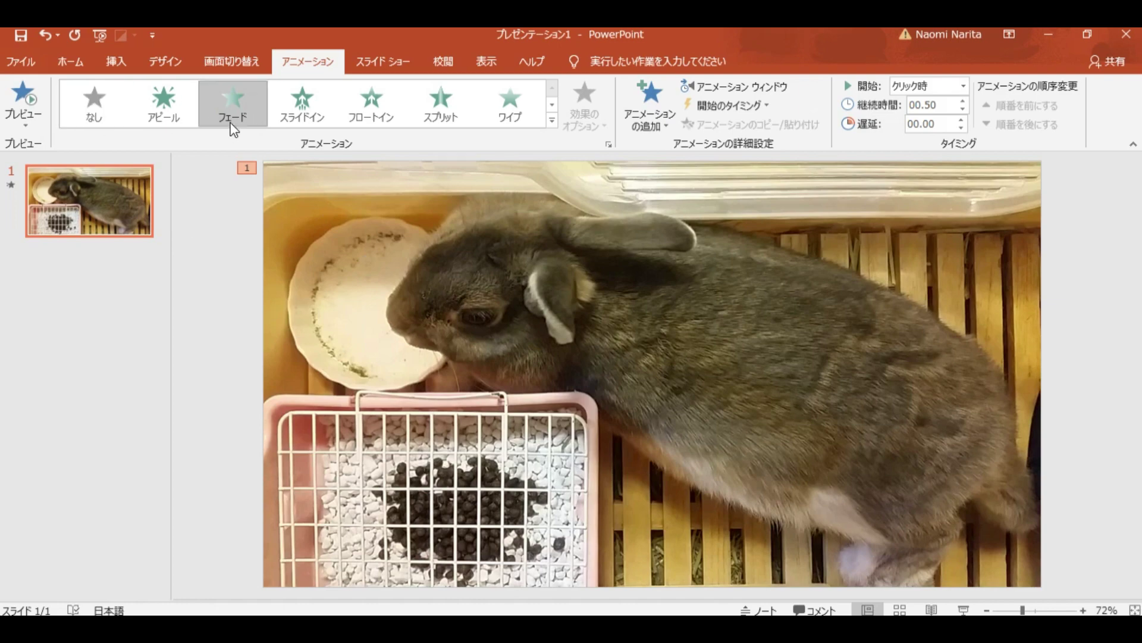
{"action": "left_click", "coordinate": [236, 111]}
{"action": "left_click", "coordinate": [455, 511]}
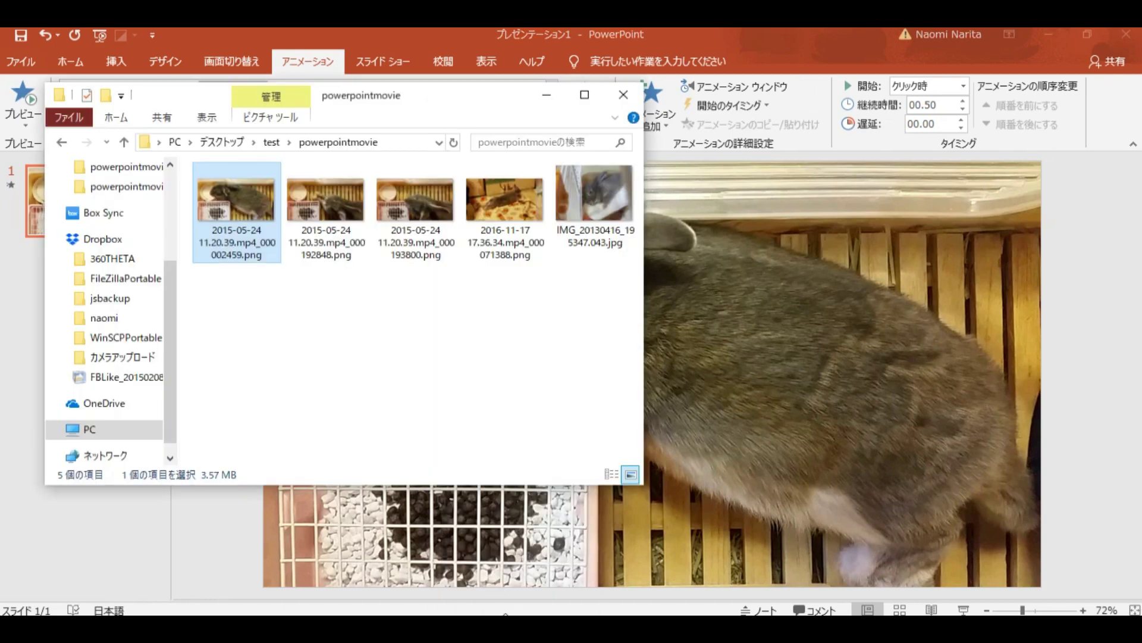
Step: Drag the second rabbit PNG from Explorer onto the slide
{"action": "left_click", "coordinate": [336, 242]}
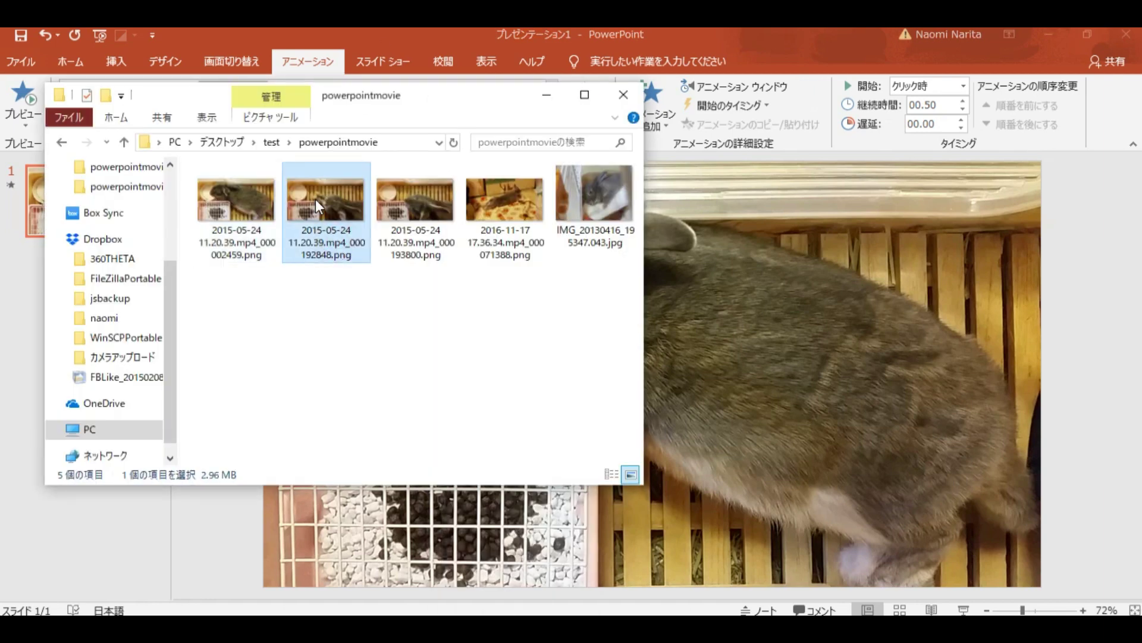
{"action": "mouse_move", "coordinate": [327, 201]}
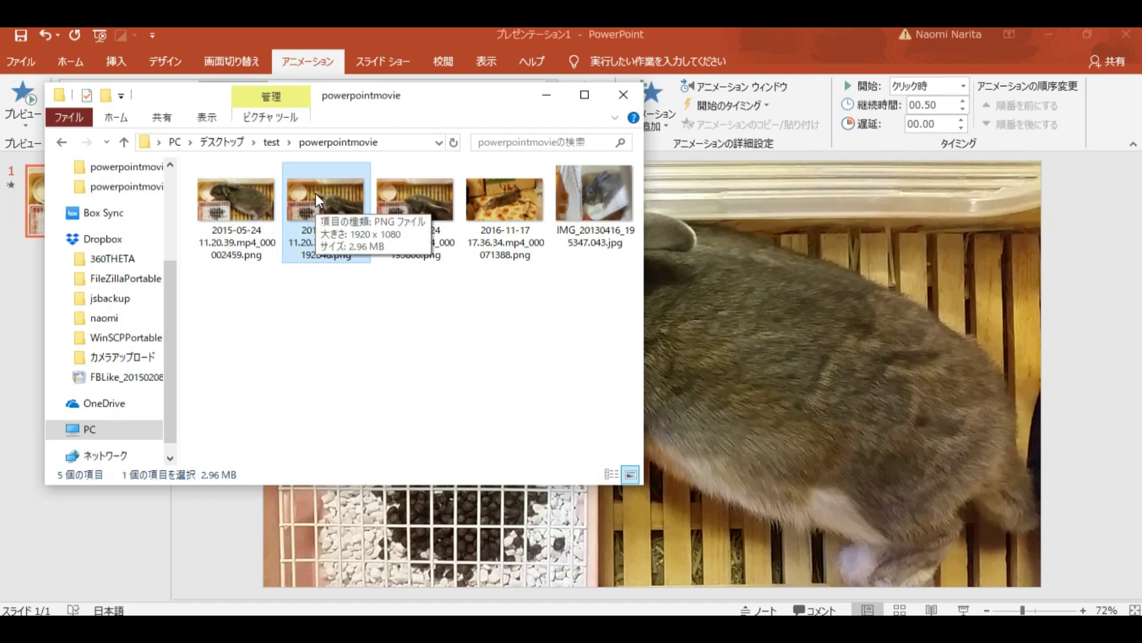
{"action": "left_click", "coordinate": [315, 193]}
{"action": "left_click_drag", "start_coordinate": [315, 193], "coordinate": [800, 294]}
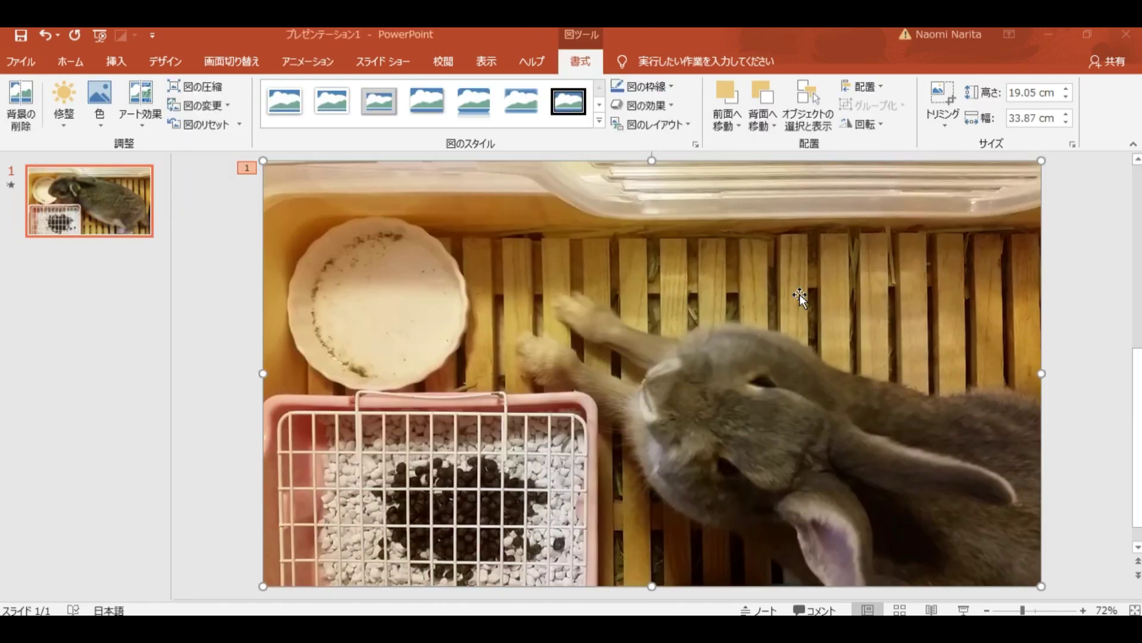
{"action": "mouse_move", "coordinate": [883, 354]}
{"action": "left_mouse_down"}
{"action": "mouse_move", "coordinate": [784, 431]}
{"action": "mouse_move", "coordinate": [863, 336]}
{"action": "left_mouse_up"}
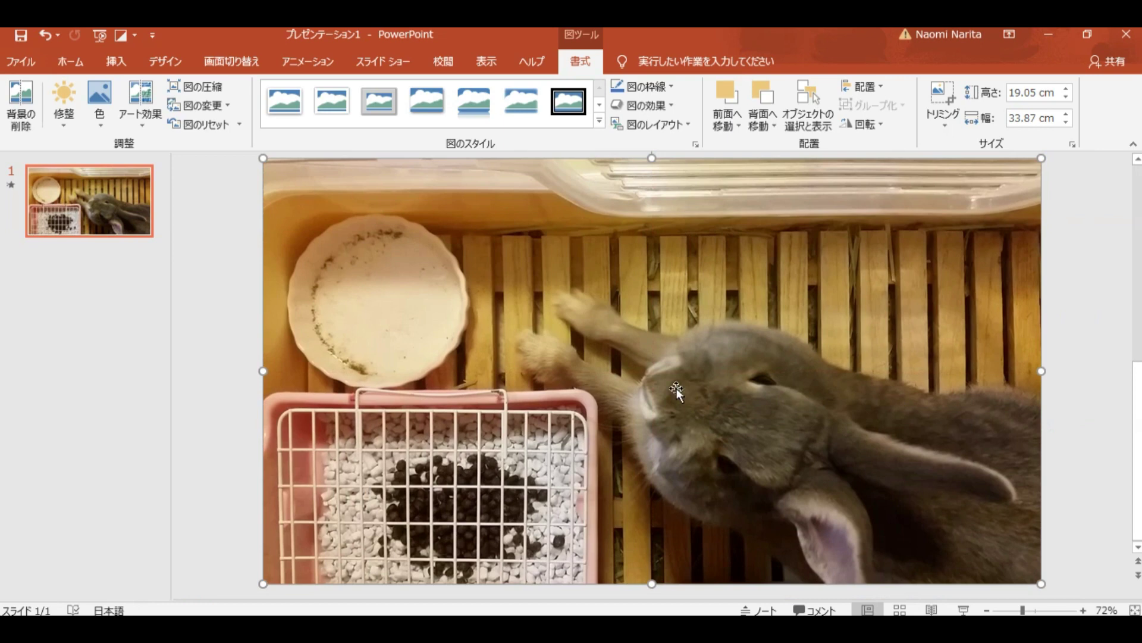
Step: Give the second photo a Float In animation
{"action": "left_click", "coordinate": [300, 58]}
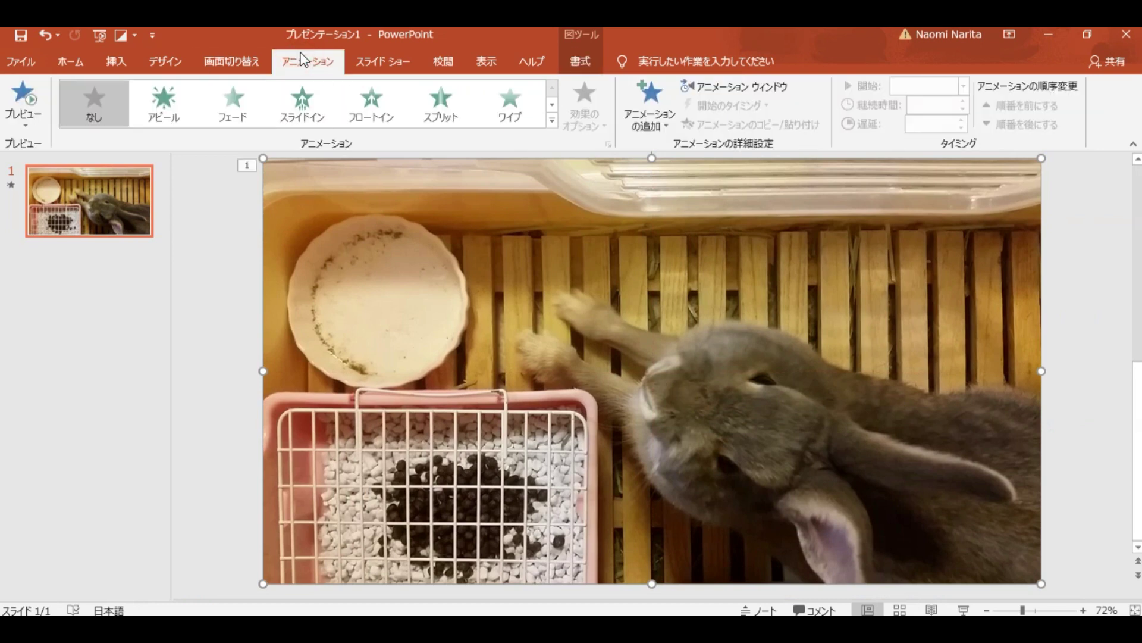
{"action": "left_click", "coordinate": [384, 109]}
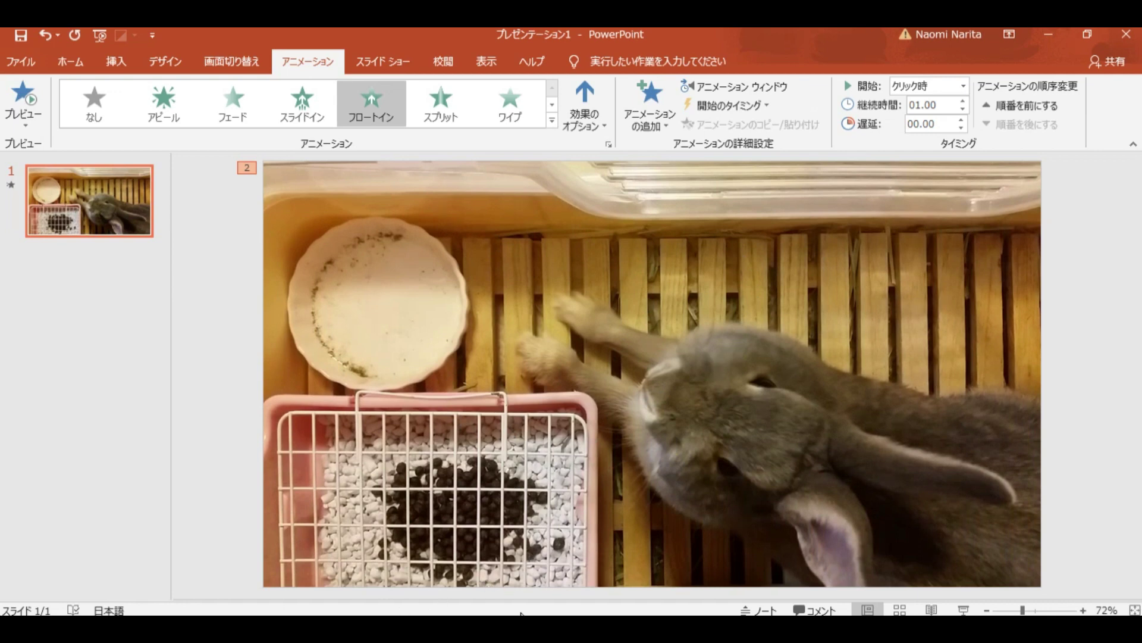
{"action": "key", "text": "alt+Tab"}
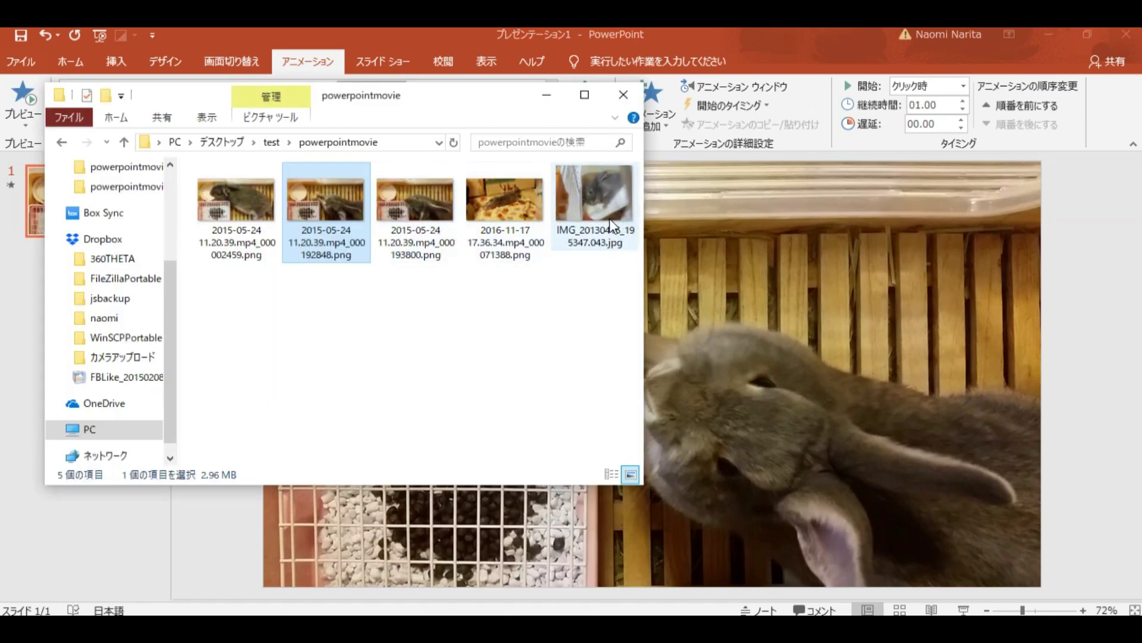
Step: Add the third rabbit photo with a Bounce animation, then drag the 2016-11-17 image onto the slide
{"action": "left_click", "coordinate": [404, 190]}
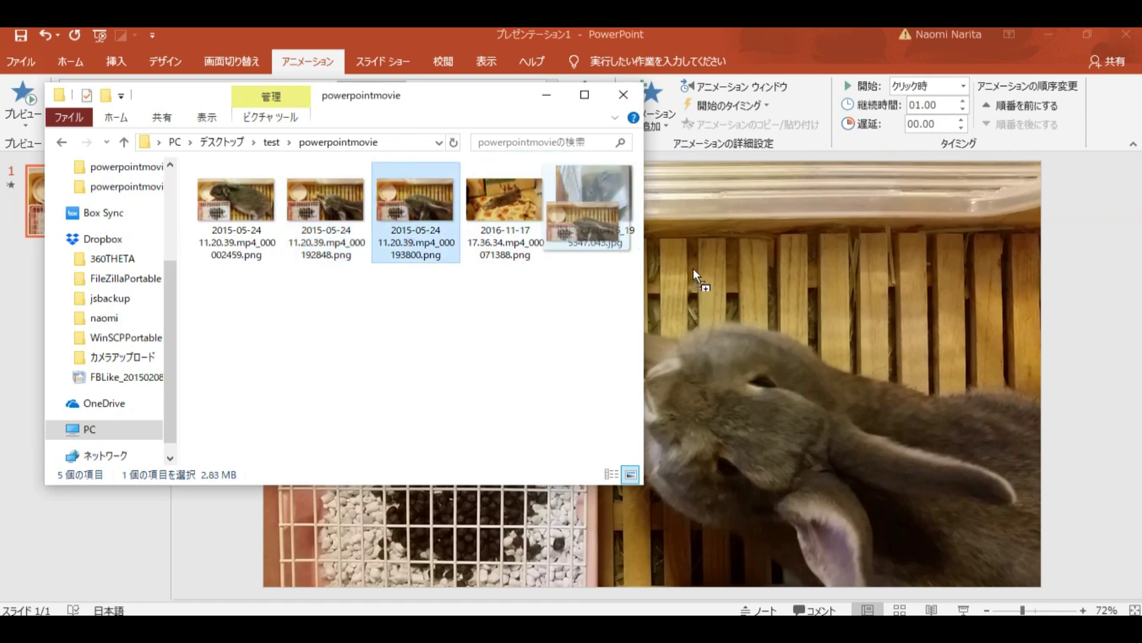
{"action": "left_click_drag", "start_coordinate": [744, 294], "coordinate": [744, 294]}
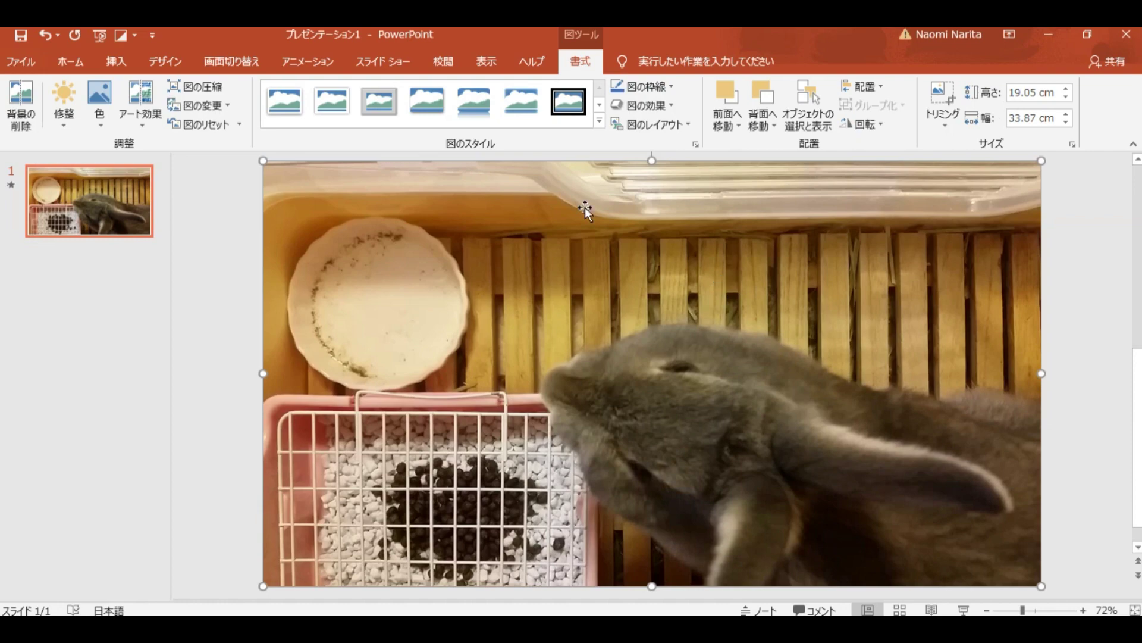
{"action": "left_click", "coordinate": [308, 61]}
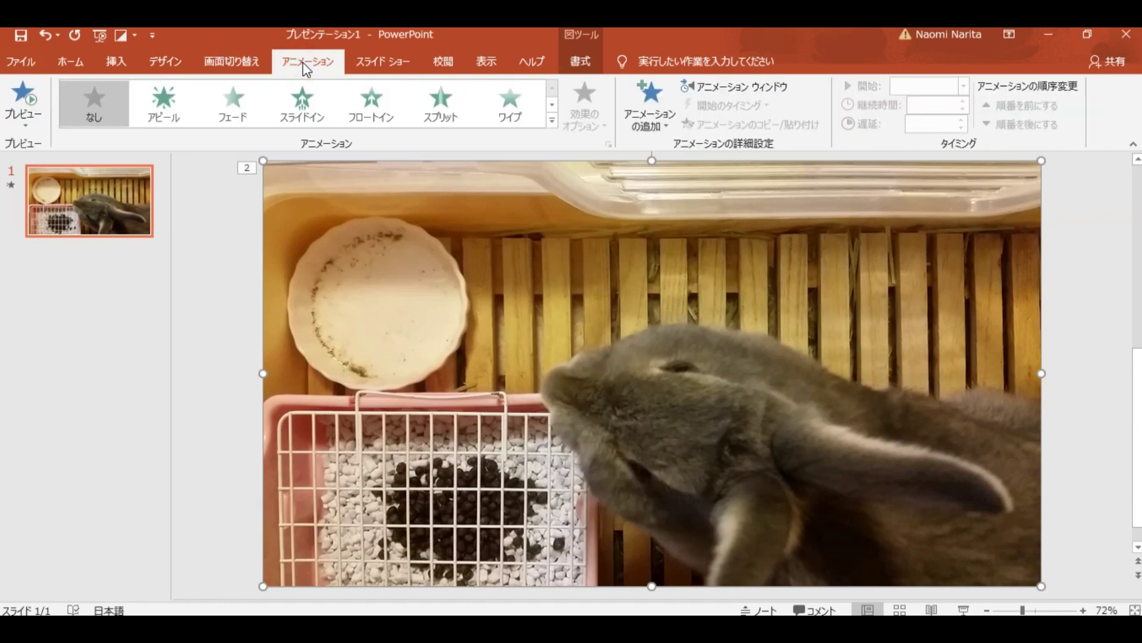
{"action": "left_click", "coordinate": [509, 105]}
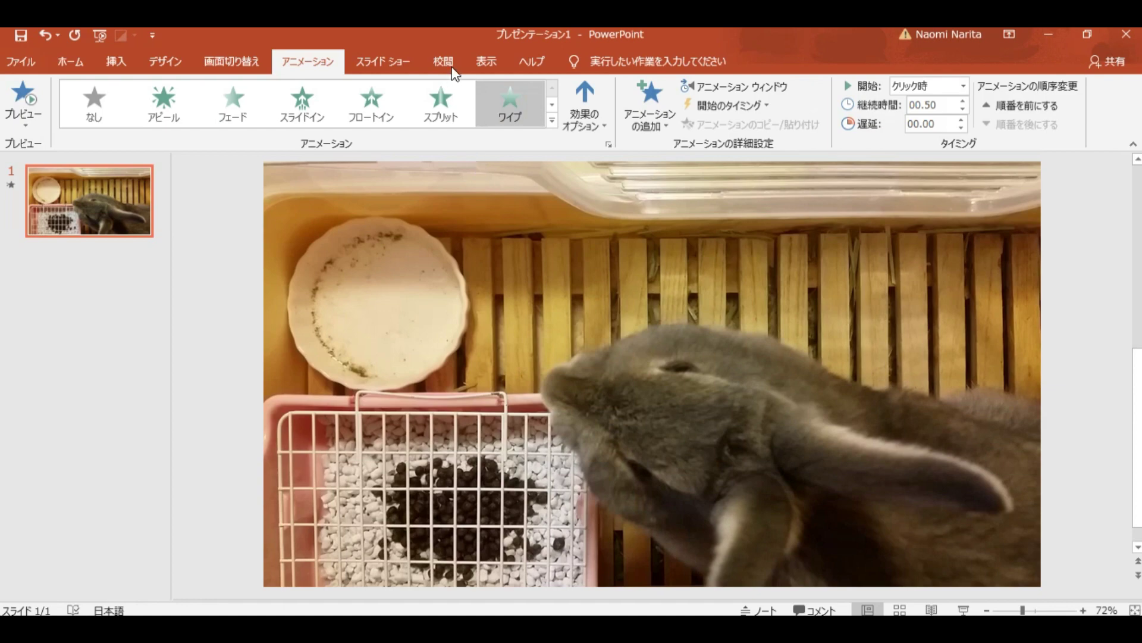
{"action": "left_click", "coordinate": [551, 106]}
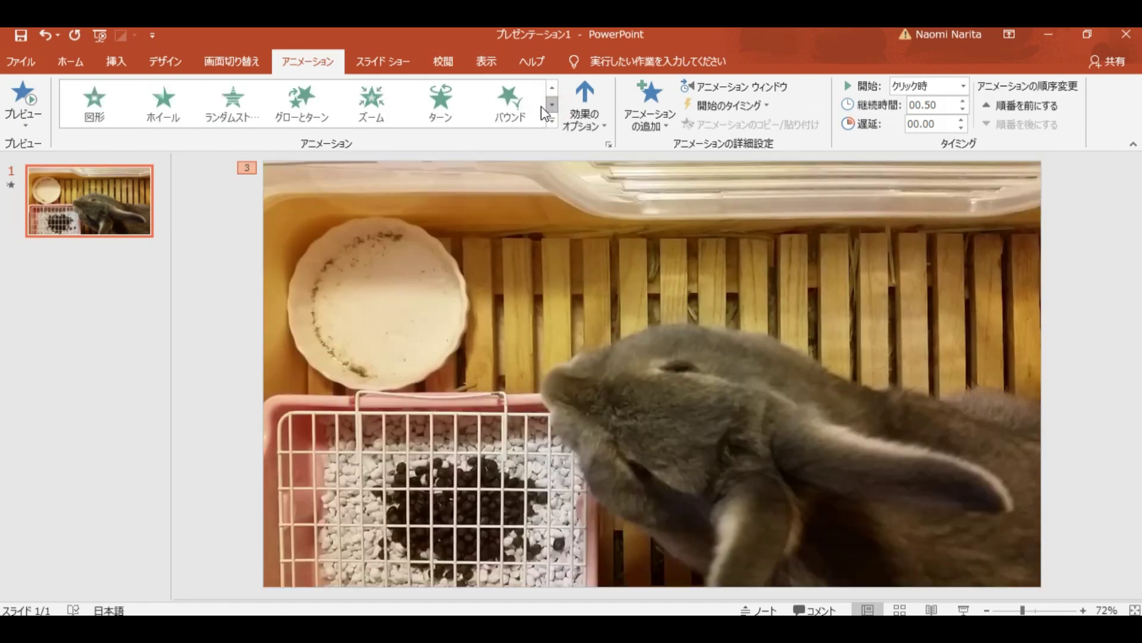
{"action": "left_click", "coordinate": [520, 106]}
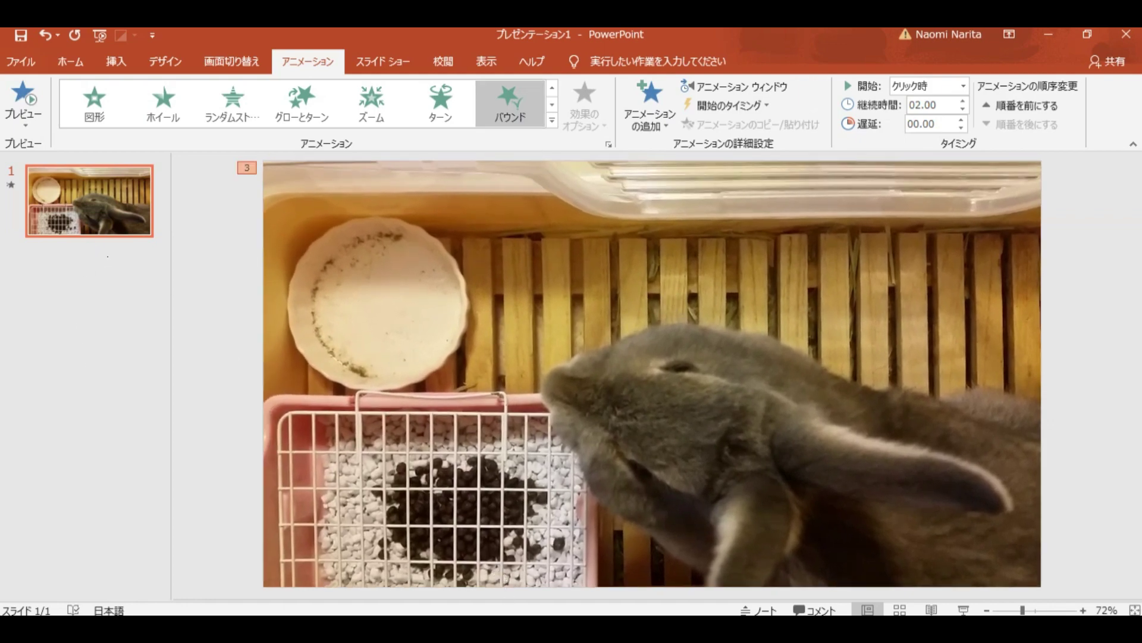
{"action": "left_click", "coordinate": [526, 613]}
{"action": "left_click_drag", "start_coordinate": [533, 253], "coordinate": [582, 467]}
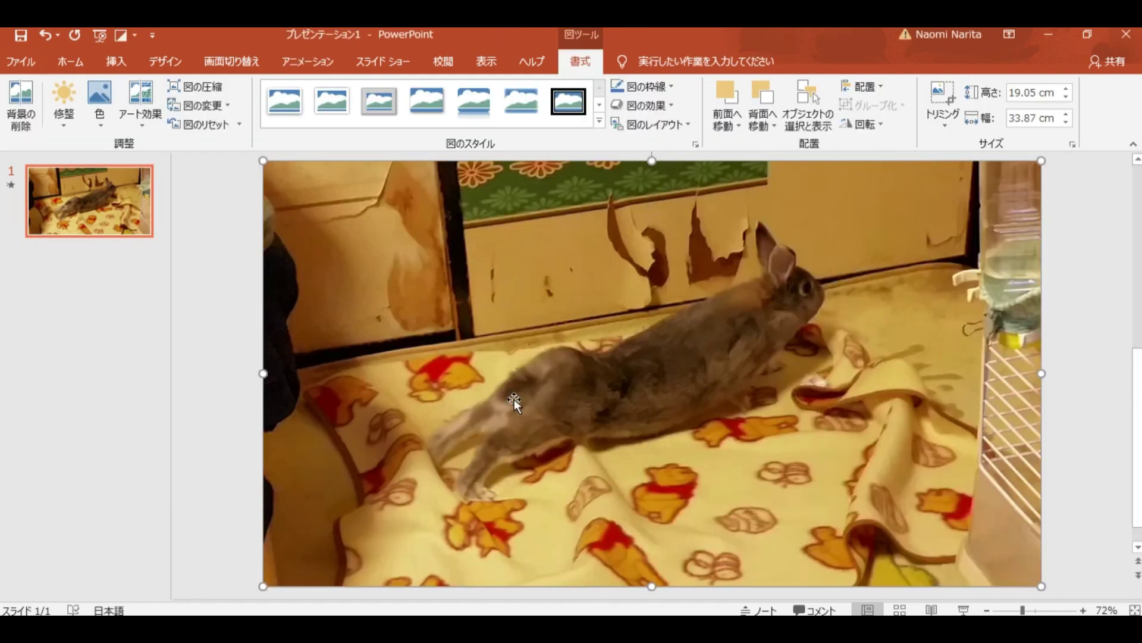
Step: Give the fourth rabbit photo a Turn animation from the effects gallery
{"action": "left_click", "coordinate": [295, 59]}
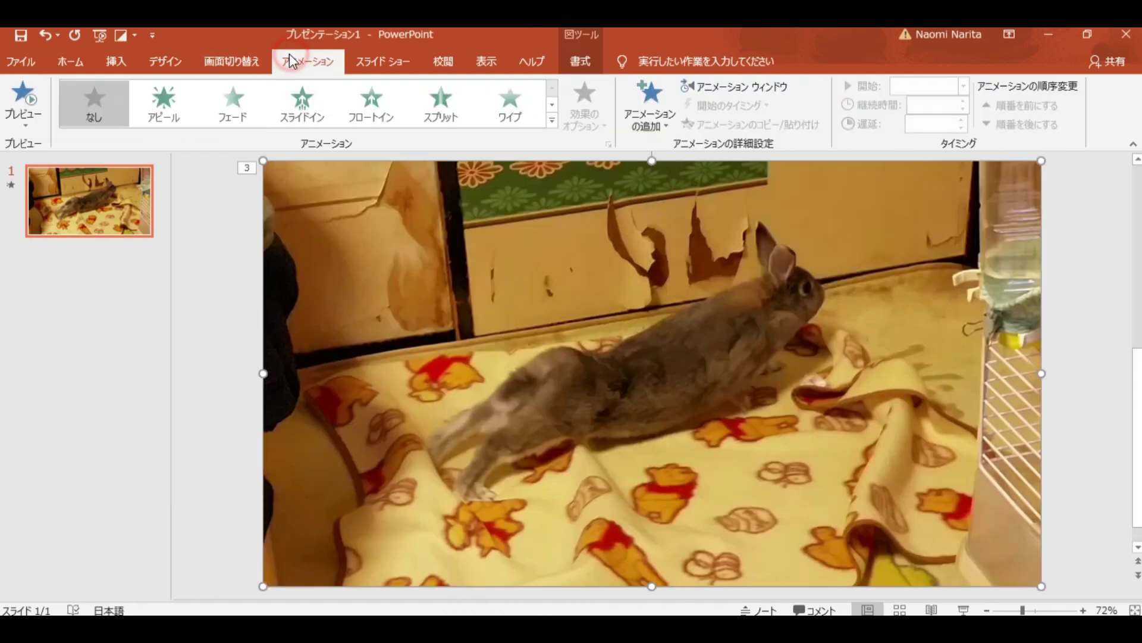
{"action": "left_click", "coordinate": [552, 104]}
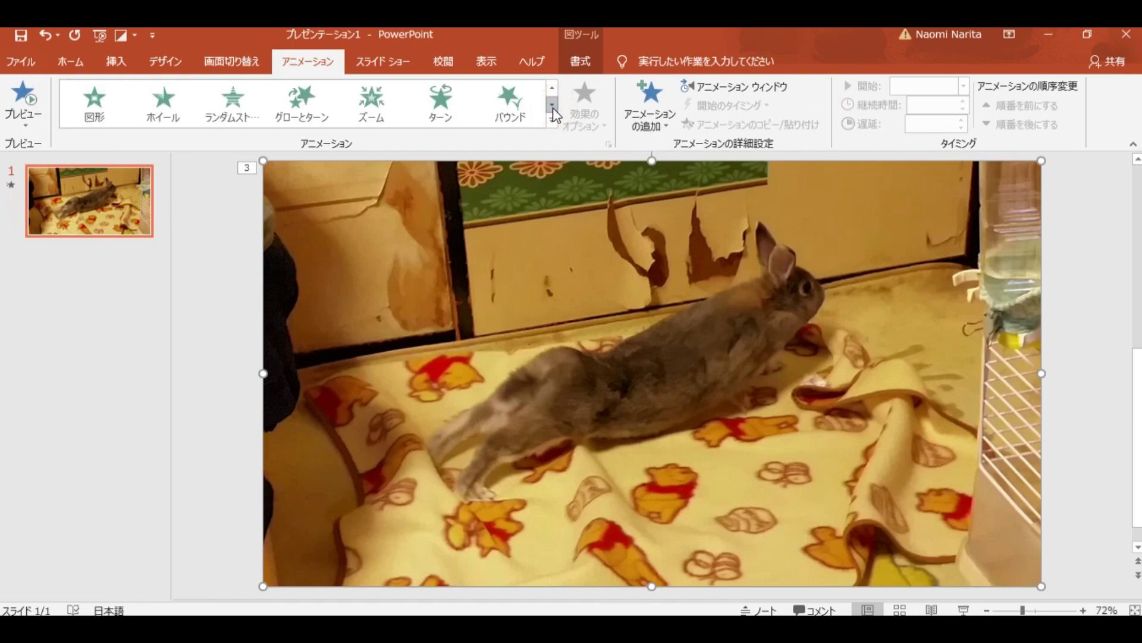
{"action": "left_click", "coordinate": [552, 104]}
{"action": "left_click", "coordinate": [552, 105]}
{"action": "left_click", "coordinate": [441, 108]}
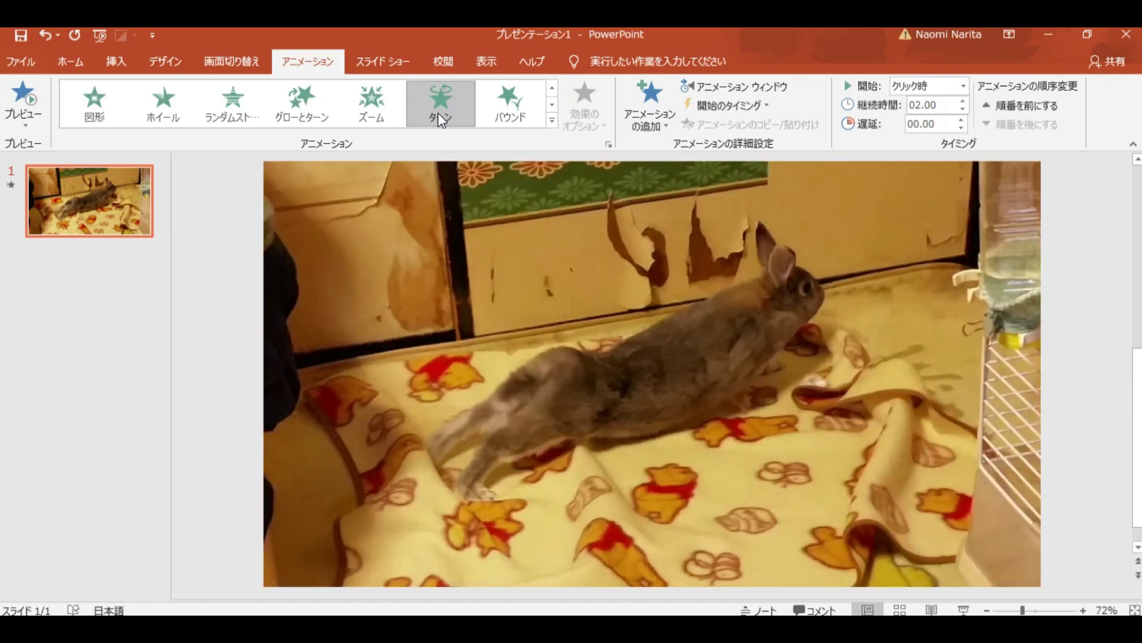
{"action": "left_click", "coordinate": [438, 113]}
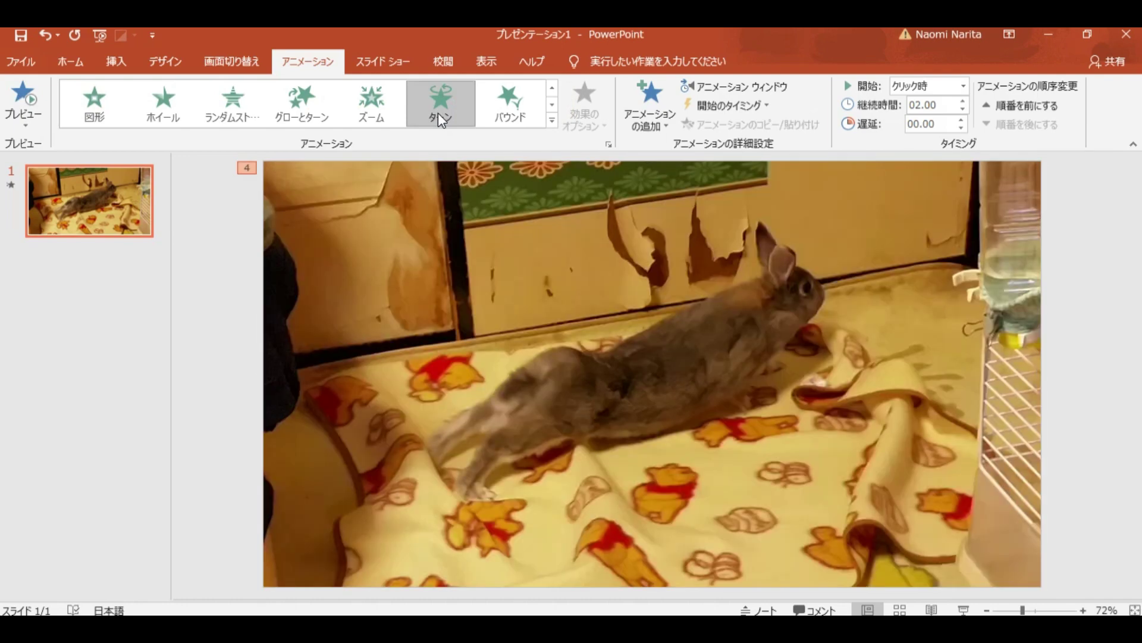
{"action": "left_click", "coordinate": [535, 631]}
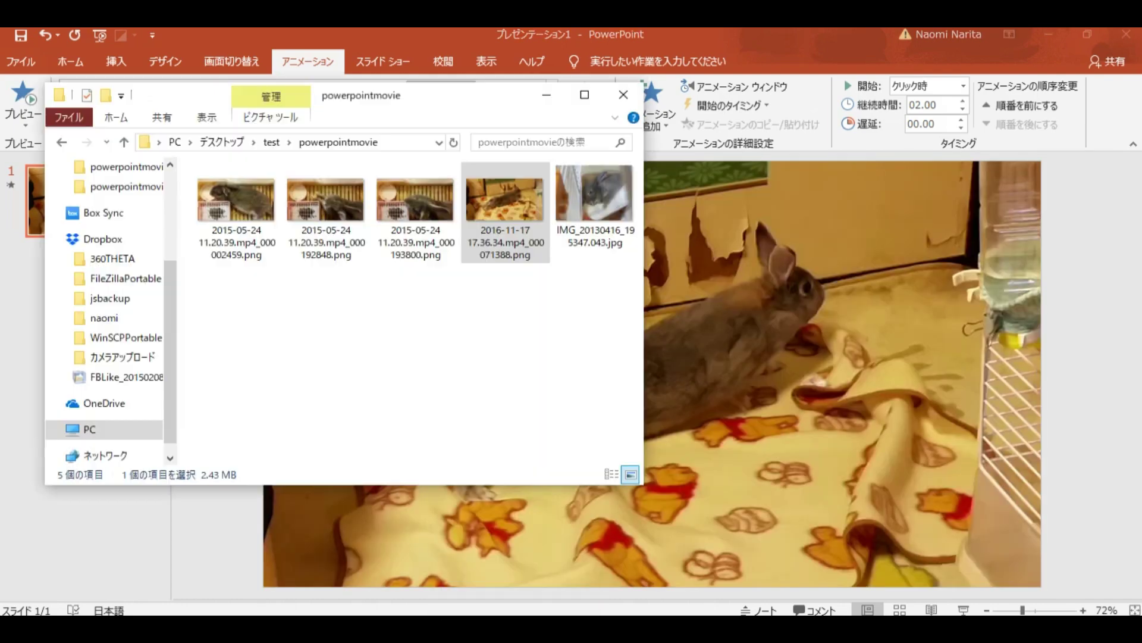
Step: Drop IMG_20130416_195347.043.jpg onto the slide and resize it to fill it at 19.02 × 33.87 cm
{"action": "left_click_drag", "start_coordinate": [595, 196], "coordinate": [755, 318]}
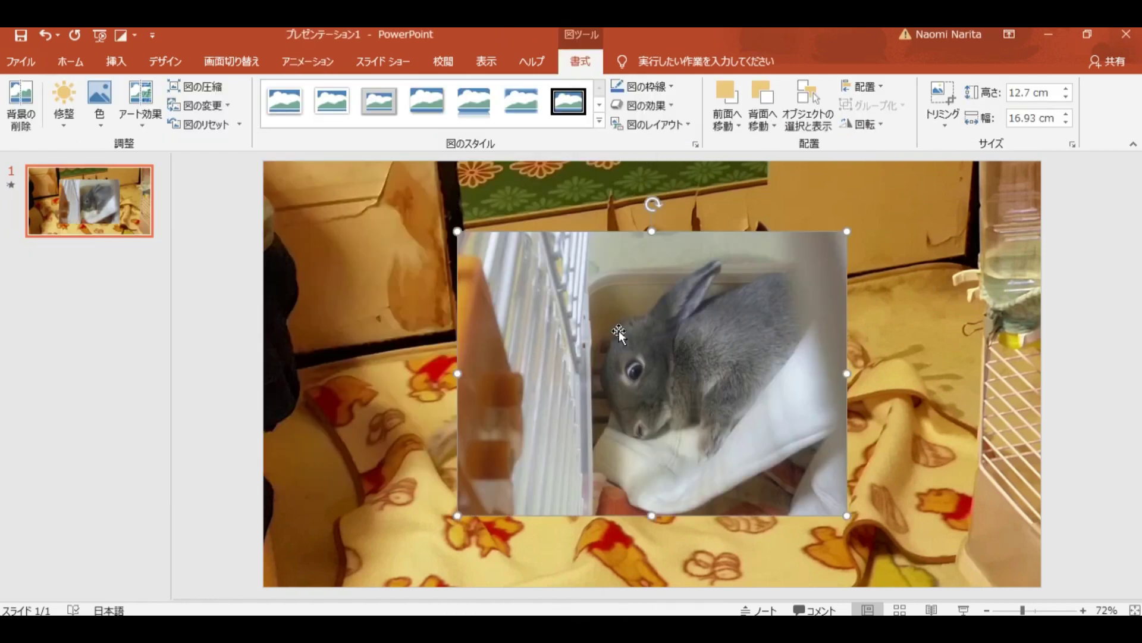
{"action": "mouse_move", "coordinate": [649, 354]}
{"action": "left_mouse_down"}
{"action": "mouse_move", "coordinate": [469, 298]}
{"action": "mouse_move", "coordinate": [583, 362]}
{"action": "mouse_move", "coordinate": [571, 472]}
{"action": "mouse_move", "coordinate": [548, 331]}
{"action": "mouse_move", "coordinate": [476, 460]}
{"action": "mouse_move", "coordinate": [529, 378]}
{"action": "mouse_move", "coordinate": [445, 281]}
{"action": "left_mouse_up"}
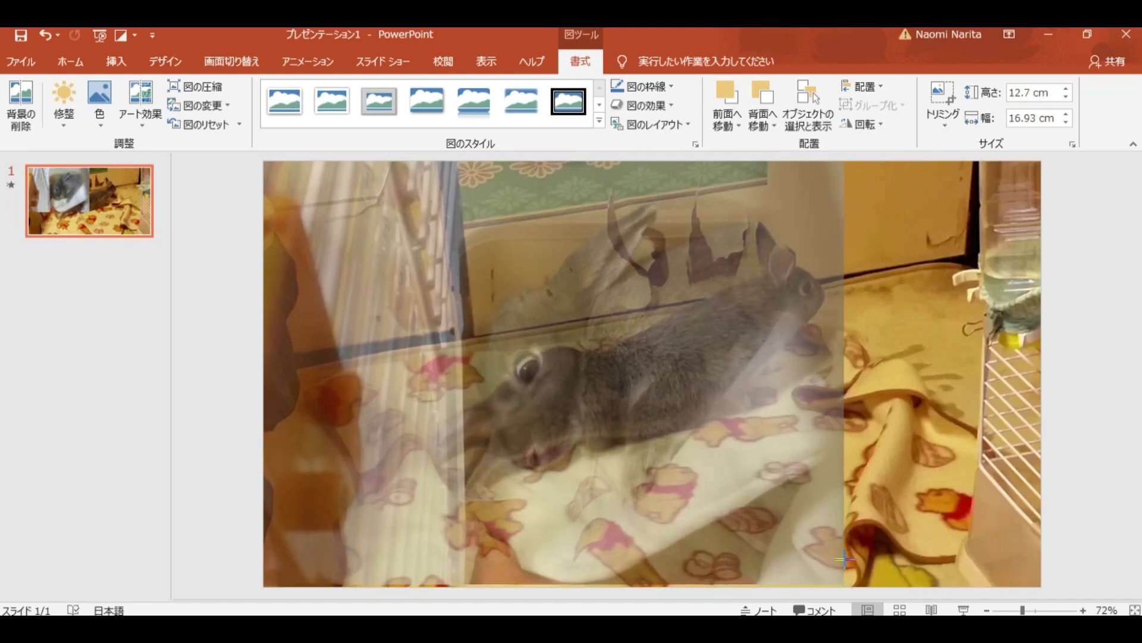
{"action": "left_click_drag", "start_coordinate": [844, 558], "coordinate": [845, 559]}
{"action": "left_click_drag", "start_coordinate": [842, 373], "coordinate": [1042, 375]}
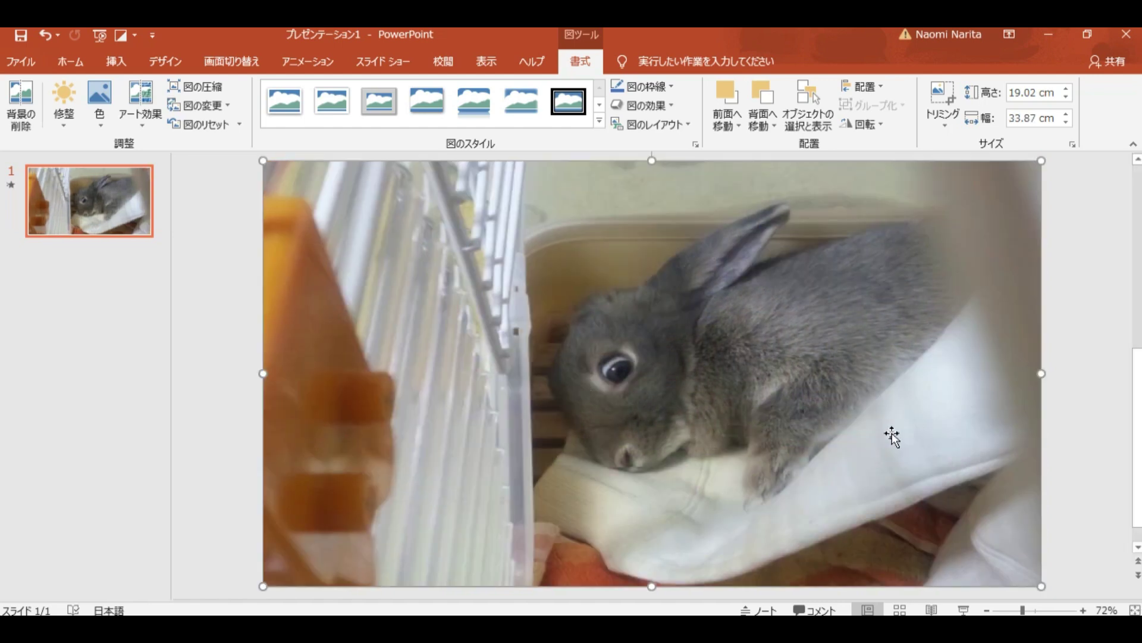
{"action": "left_click", "coordinate": [314, 63]}
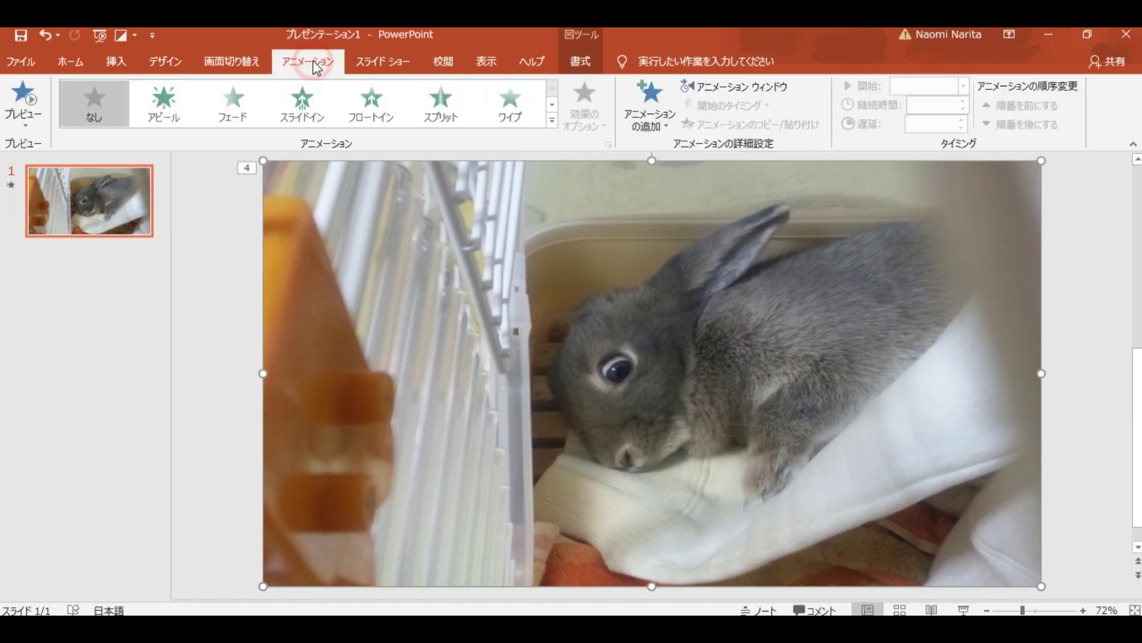
Step: Apply a Wheel animation to the fifth rabbit photo
{"action": "left_click", "coordinate": [552, 105]}
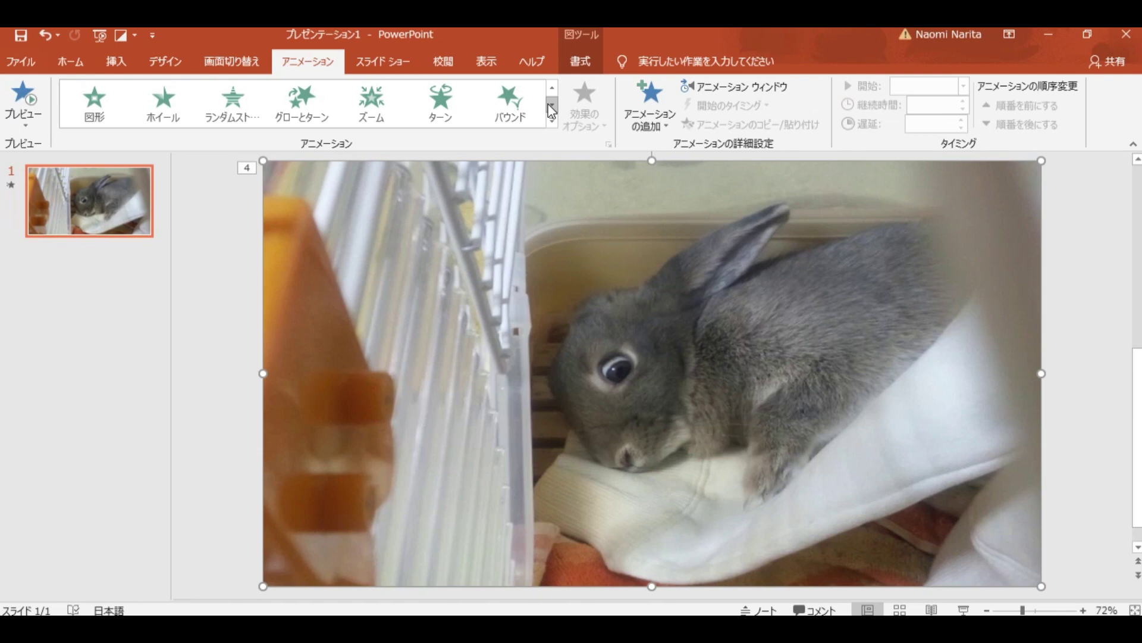
{"action": "left_click", "coordinate": [173, 105]}
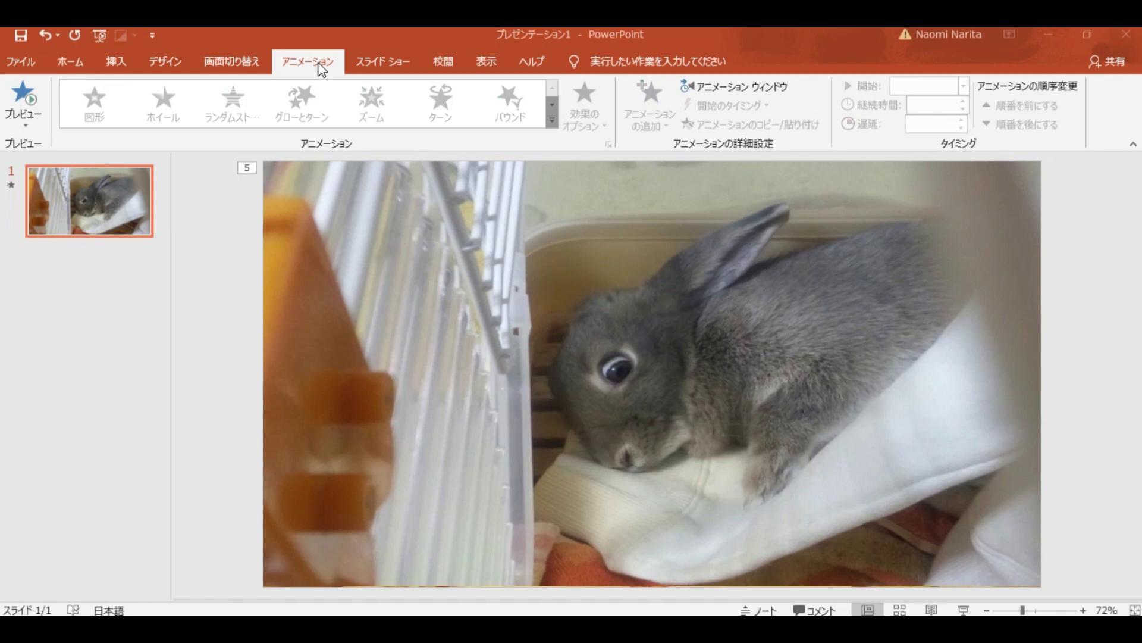
{"action": "left_click", "coordinate": [740, 91]}
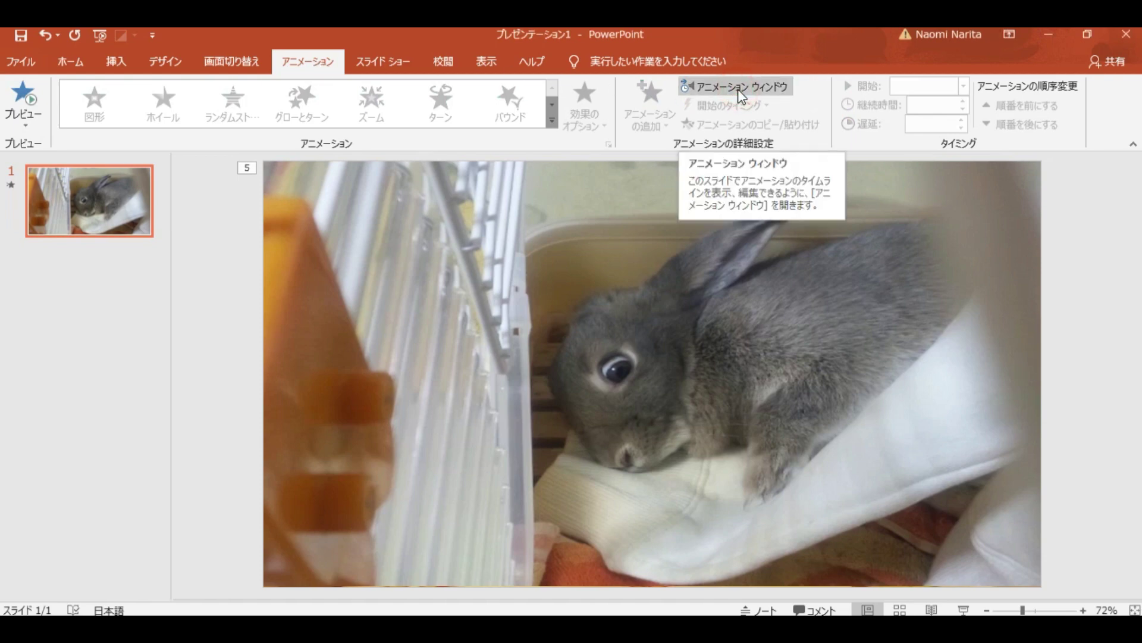
Step: Open the Animation Pane and play all five photo animations as a preview
{"action": "left_click", "coordinate": [738, 88]}
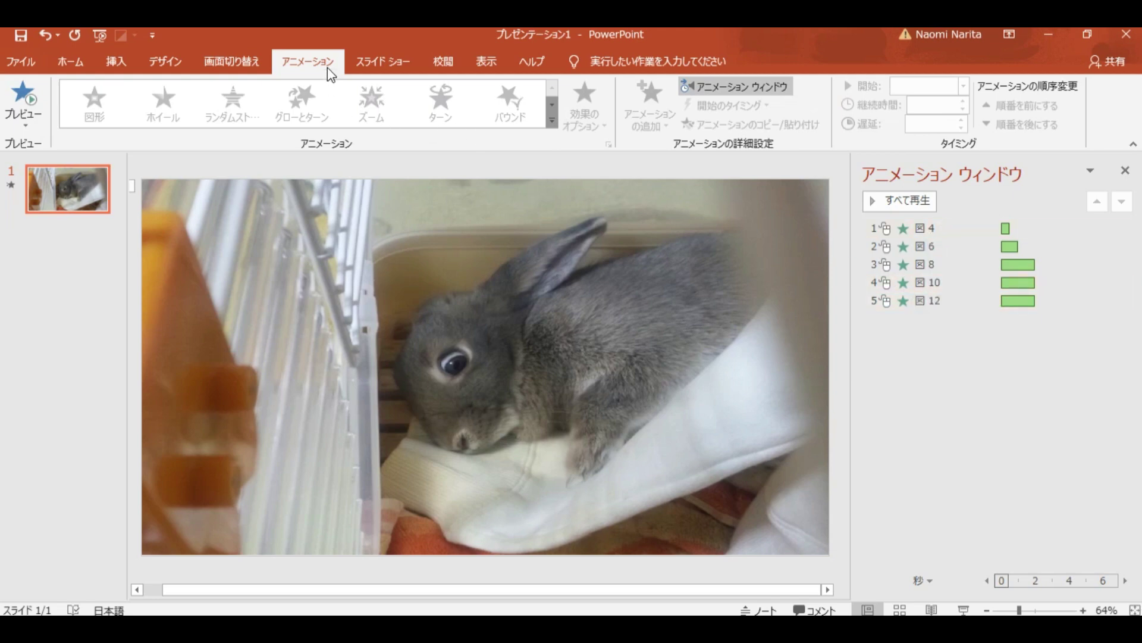
{"action": "left_click", "coordinate": [34, 102]}
{"action": "left_click", "coordinate": [71, 62]}
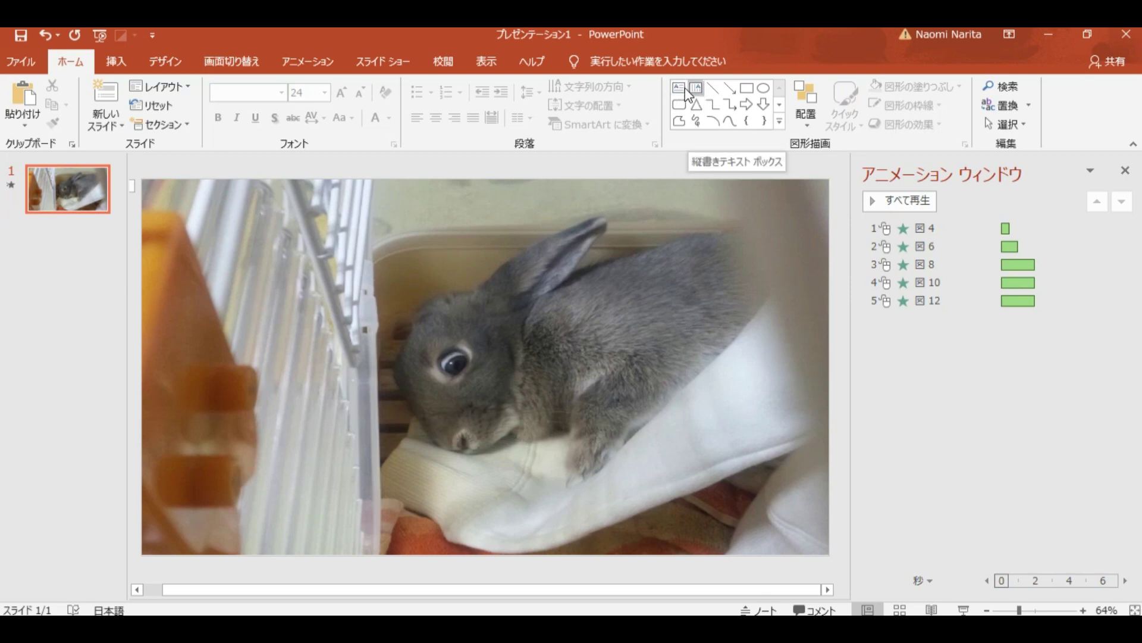
Step: Draw a horizontal text box across the rabbit's body on the photo
{"action": "left_click", "coordinate": [679, 90]}
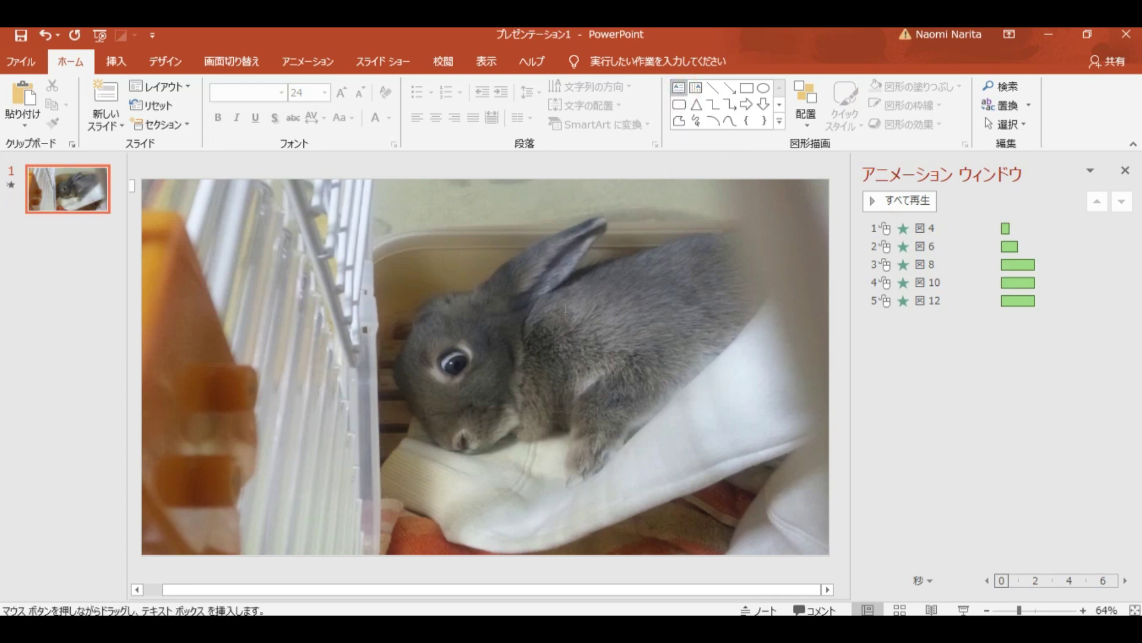
{"action": "left_click_drag", "start_coordinate": [539, 303], "coordinate": [769, 375]}
{"action": "left_click_drag", "start_coordinate": [771, 374], "coordinate": [780, 375]}
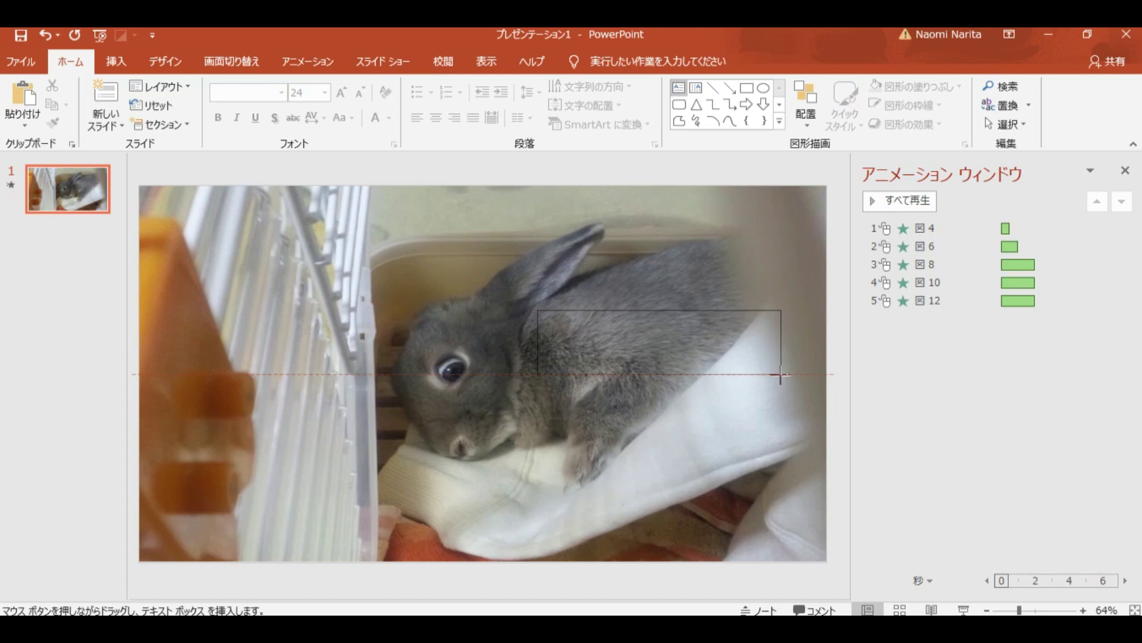
{"action": "left_click_drag", "start_coordinate": [780, 377], "coordinate": [780, 375]}
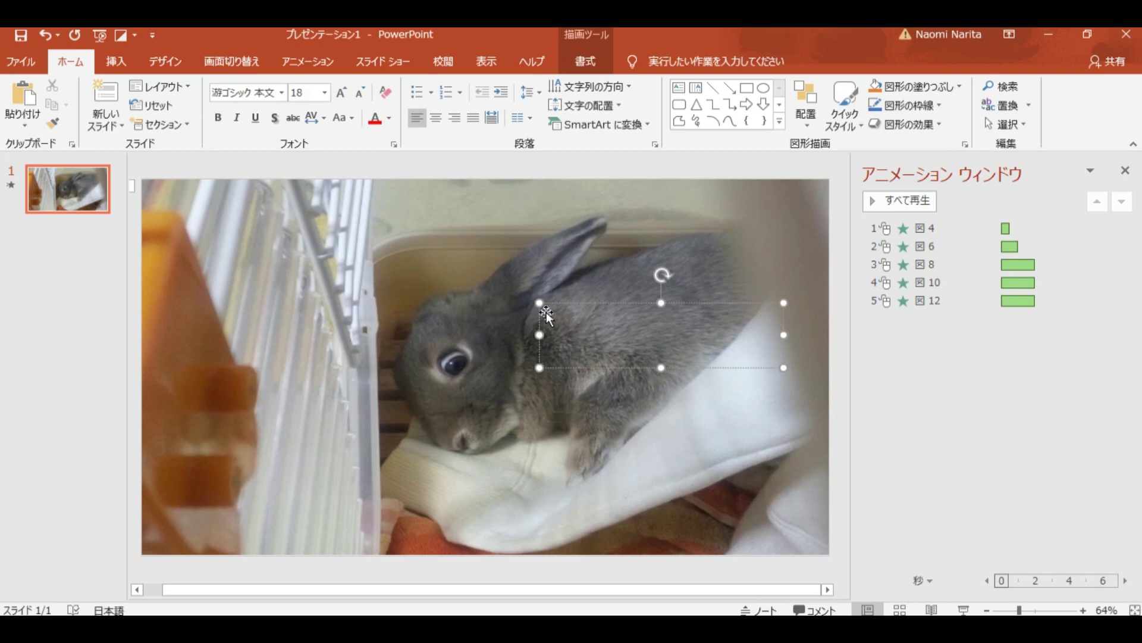
Step: Set the text box font to けいふぉんと at size 60
{"action": "left_click", "coordinate": [284, 98]}
{"action": "scroll", "coordinate": [319, 256], "scroll_direction": "down", "scroll_amount": 4}
{"action": "scroll", "coordinate": [320, 256], "scroll_direction": "down", "scroll_amount": 6}
{"action": "scroll", "coordinate": [320, 256], "scroll_direction": "down", "scroll_amount": 6}
{"action": "scroll", "coordinate": [319, 256], "scroll_direction": "down", "scroll_amount": 6}
{"action": "scroll", "coordinate": [319, 255], "scroll_direction": "down", "scroll_amount": 6}
{"action": "scroll", "coordinate": [319, 252], "scroll_direction": "down", "scroll_amount": 8}
{"action": "scroll", "coordinate": [319, 252], "scroll_direction": "down", "scroll_amount": 8}
{"action": "scroll", "coordinate": [319, 252], "scroll_direction": "down", "scroll_amount": 8}
{"action": "scroll", "coordinate": [319, 252], "scroll_direction": "down", "scroll_amount": 8}
{"action": "scroll", "coordinate": [318, 250], "scroll_direction": "down", "scroll_amount": 8}
{"action": "scroll", "coordinate": [318, 250], "scroll_direction": "down", "scroll_amount": 8}
{"action": "scroll", "coordinate": [318, 249], "scroll_direction": "down", "scroll_amount": 8}
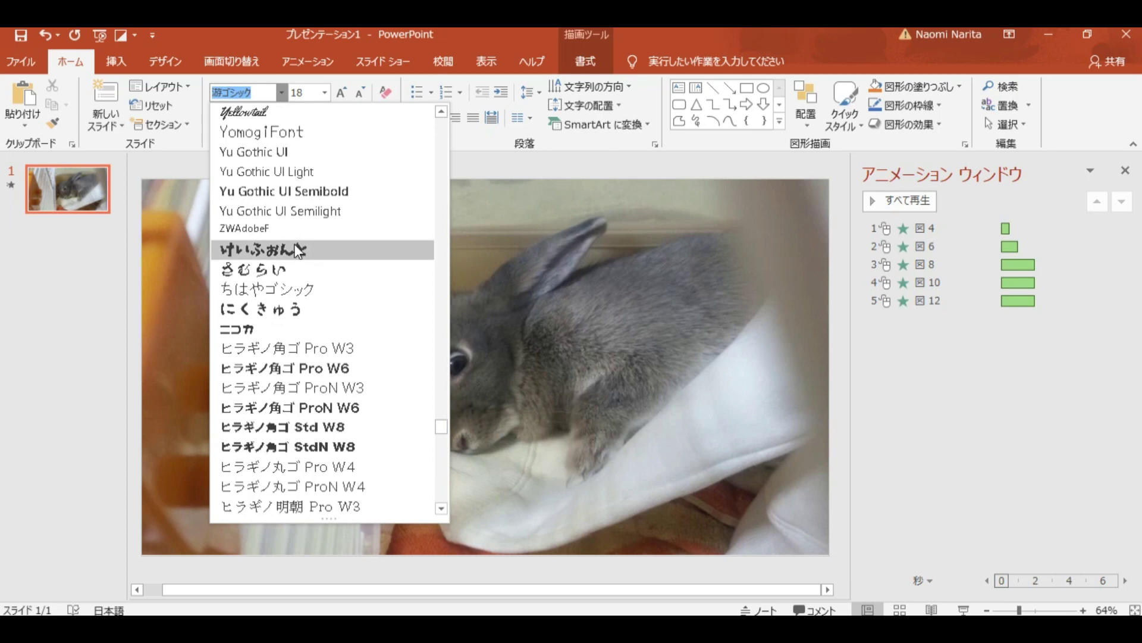
{"action": "left_click", "coordinate": [294, 249]}
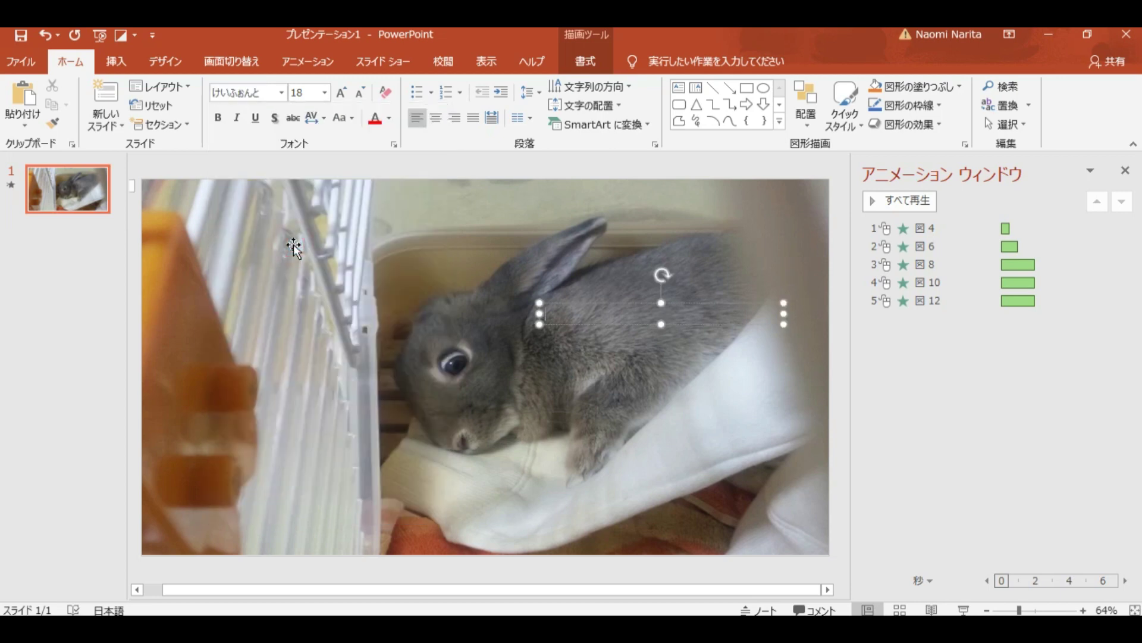
{"action": "left_click", "coordinate": [321, 98]}
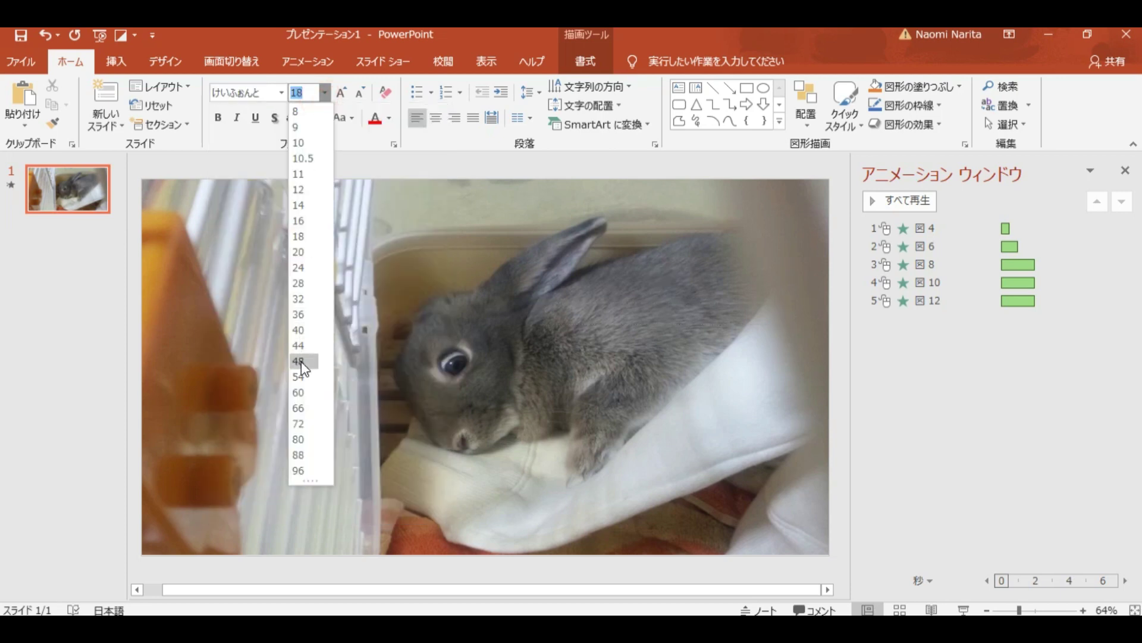
{"action": "left_click", "coordinate": [300, 392]}
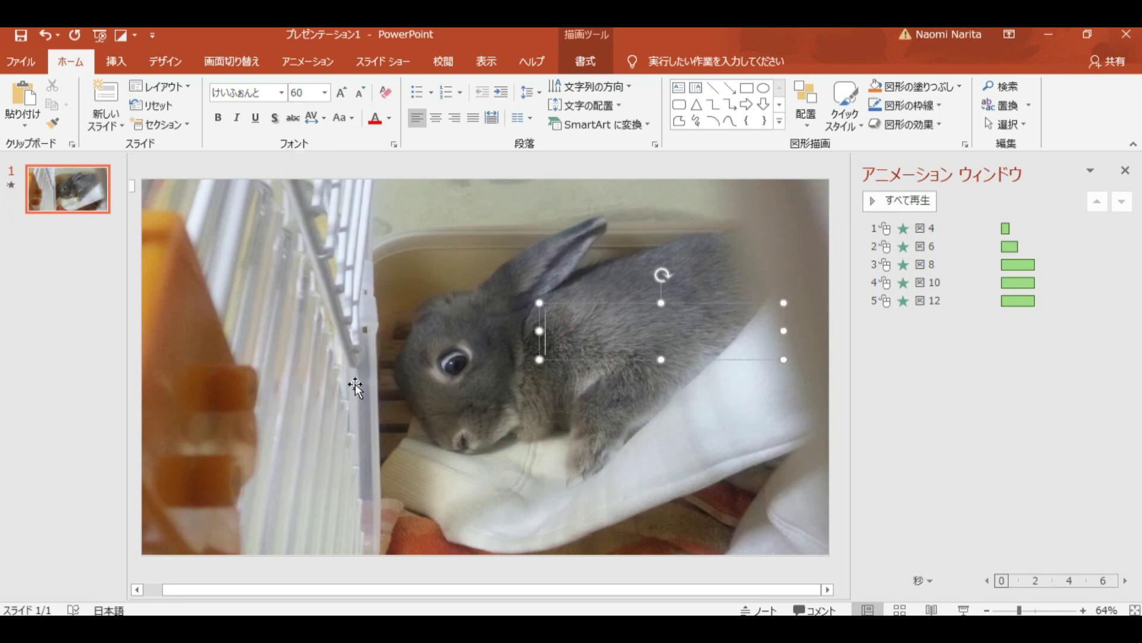
Step: Type the title うさぎの日常 in Japanese input mode and widen the text box
{"action": "key", "text": "Zenkaku_Hankaku"}
{"action": "type", "text": "usagi"}
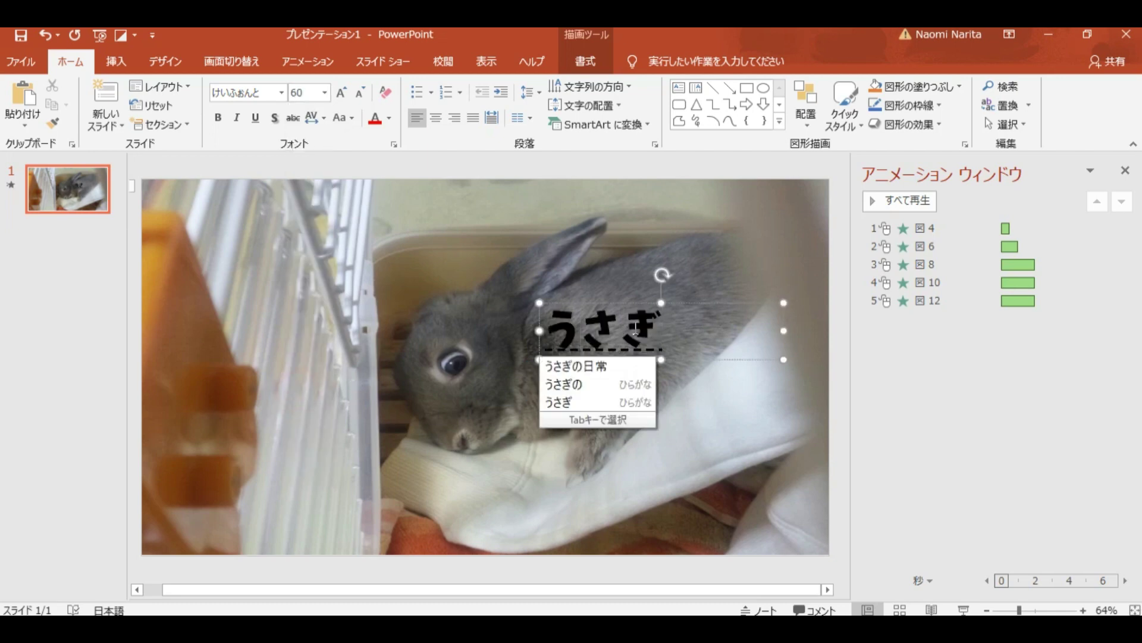
{"action": "type", "text": "noni"}
{"action": "key", "text": "Tab"}
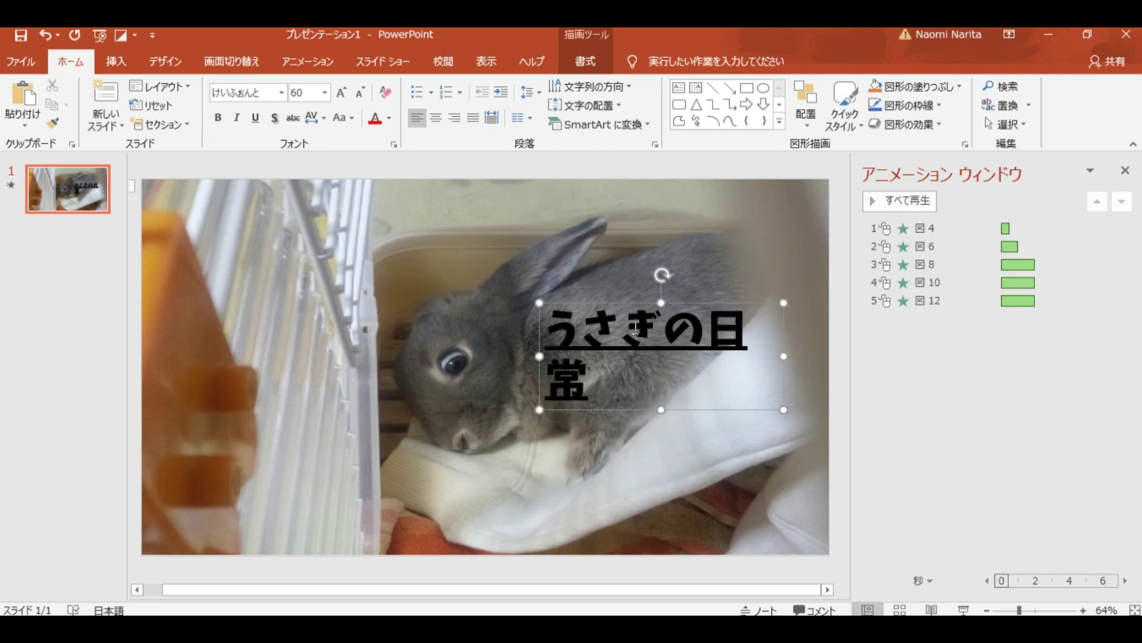
{"action": "key", "text": "Return"}
{"action": "left_click_drag", "start_coordinate": [539, 356], "coordinate": [511, 356]}
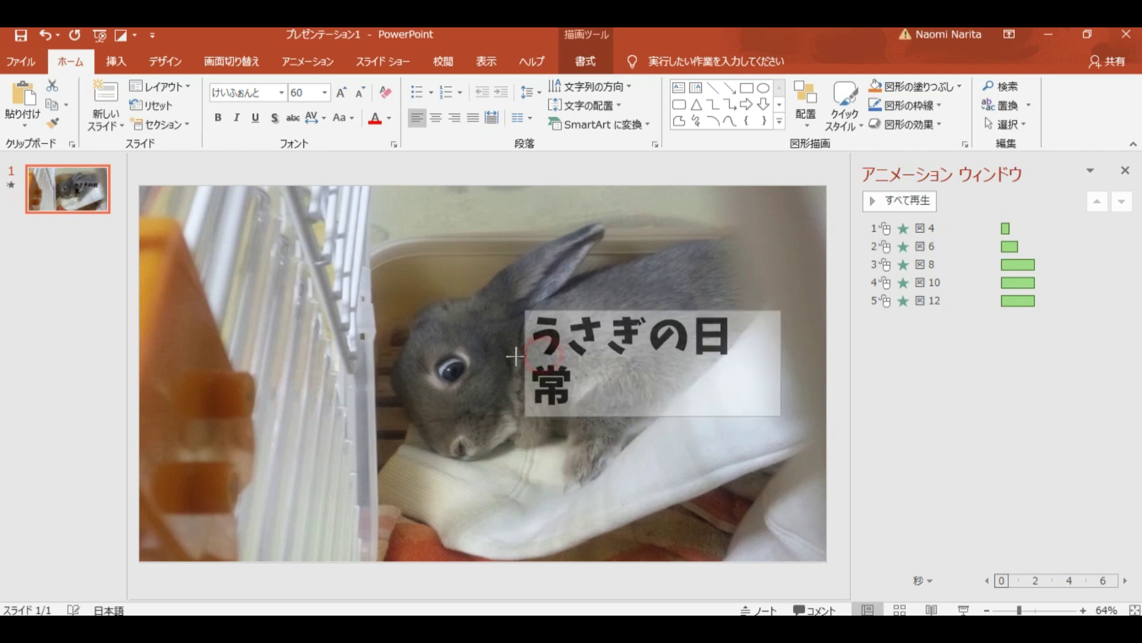
Step: Color the うさぎの日常 title pink-magenta and move it to the bottom of the slide
{"action": "left_click", "coordinate": [523, 325]}
{"action": "left_click_drag", "start_coordinate": [553, 326], "coordinate": [774, 330]}
{"action": "left_click", "coordinate": [374, 117]}
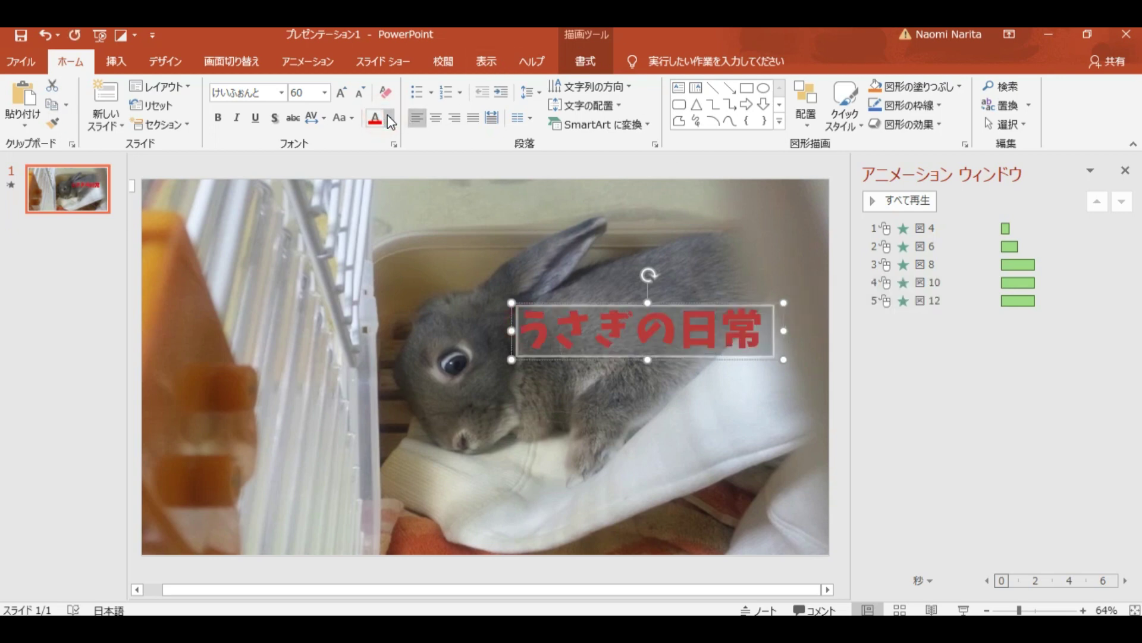
{"action": "left_click", "coordinate": [389, 118]}
{"action": "left_click", "coordinate": [412, 264]}
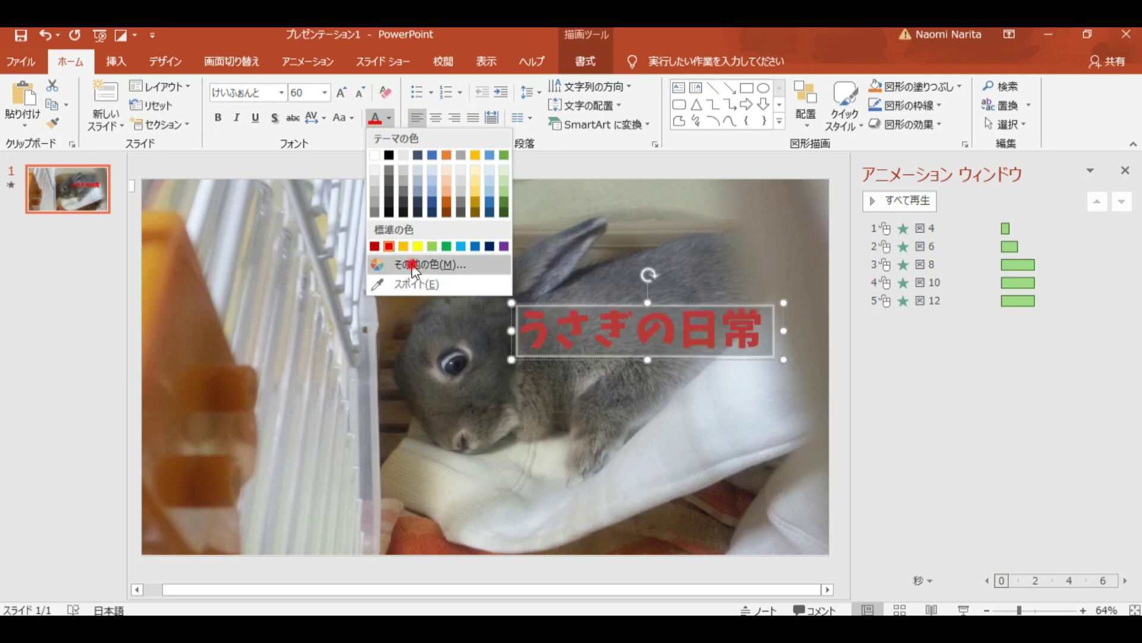
{"action": "left_click", "coordinate": [562, 295]}
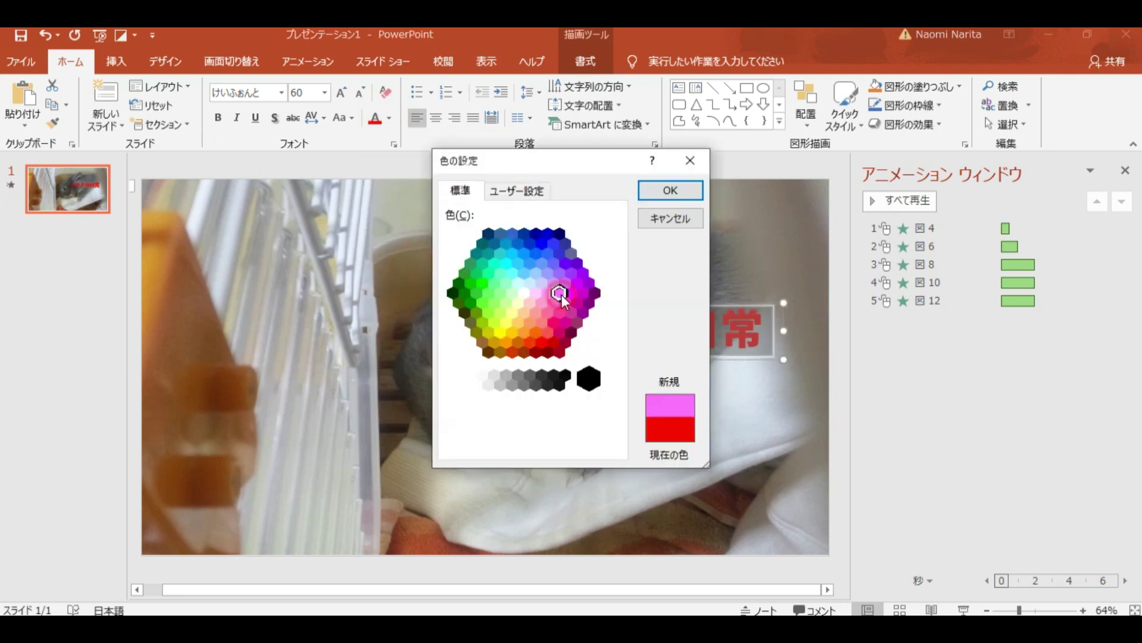
{"action": "left_click", "coordinate": [670, 190]}
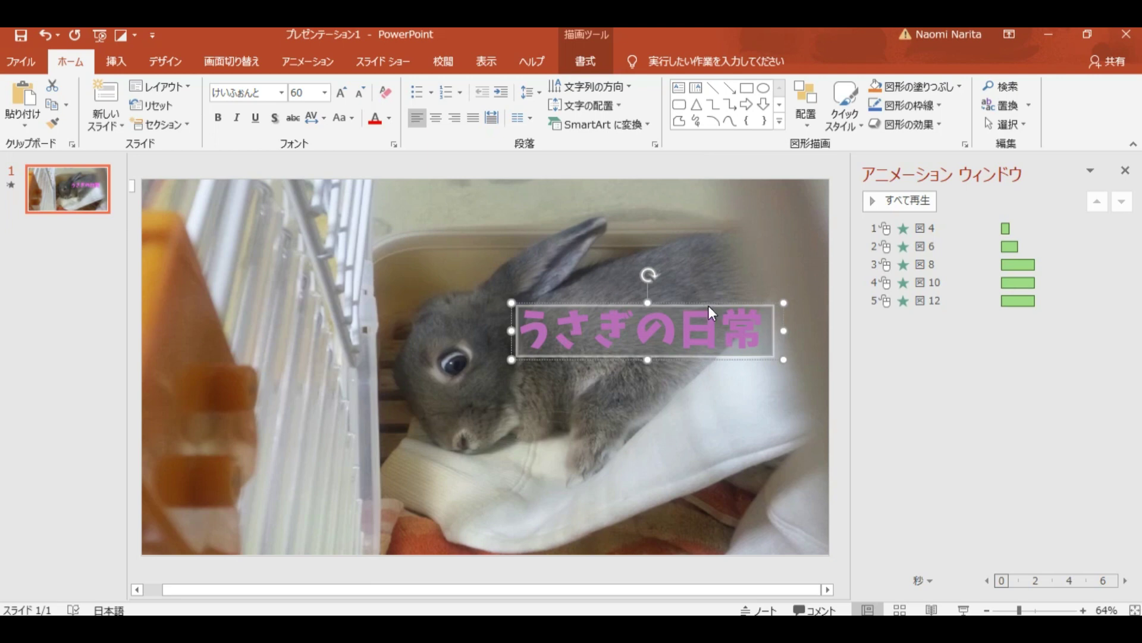
{"action": "mouse_move", "coordinate": [709, 306]}
{"action": "left_mouse_down"}
{"action": "mouse_move", "coordinate": [618, 502]}
{"action": "mouse_move", "coordinate": [607, 499]}
{"action": "mouse_move", "coordinate": [645, 502]}
{"action": "mouse_move", "coordinate": [591, 517]}
{"action": "left_mouse_up"}
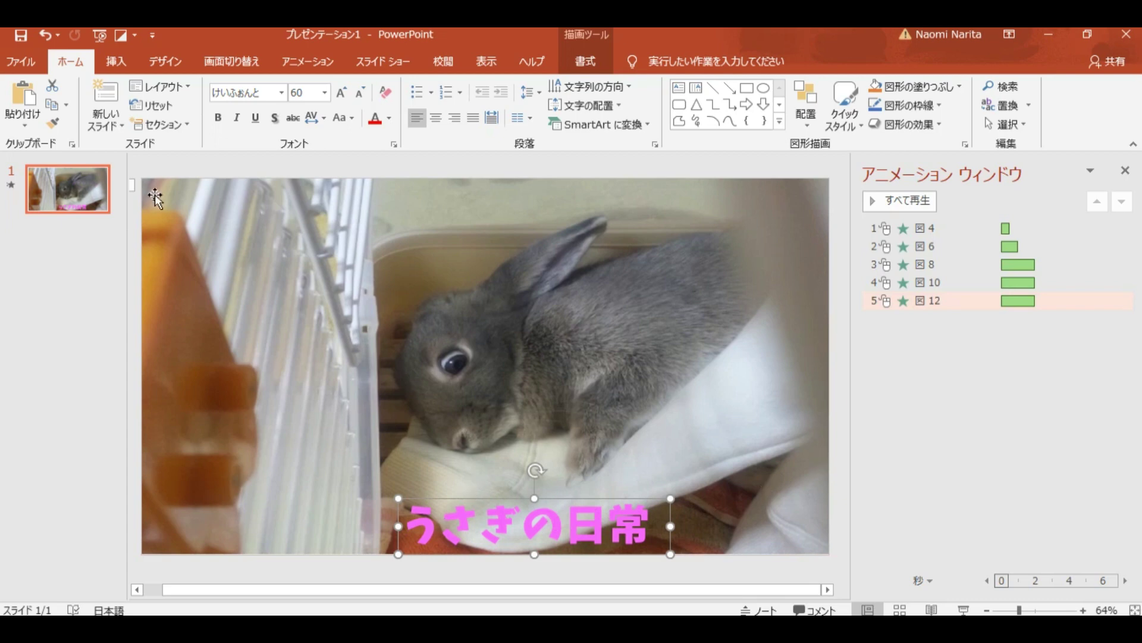
{"action": "left_click", "coordinate": [324, 60]}
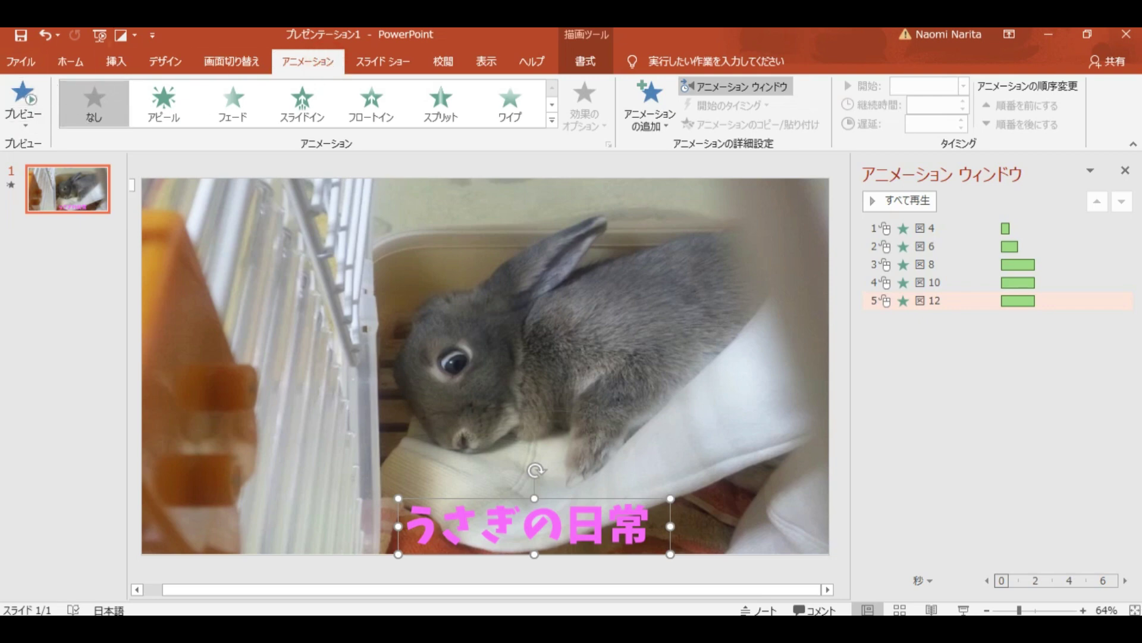
{"action": "left_click", "coordinate": [905, 211]}
{"action": "left_click", "coordinate": [122, 59]}
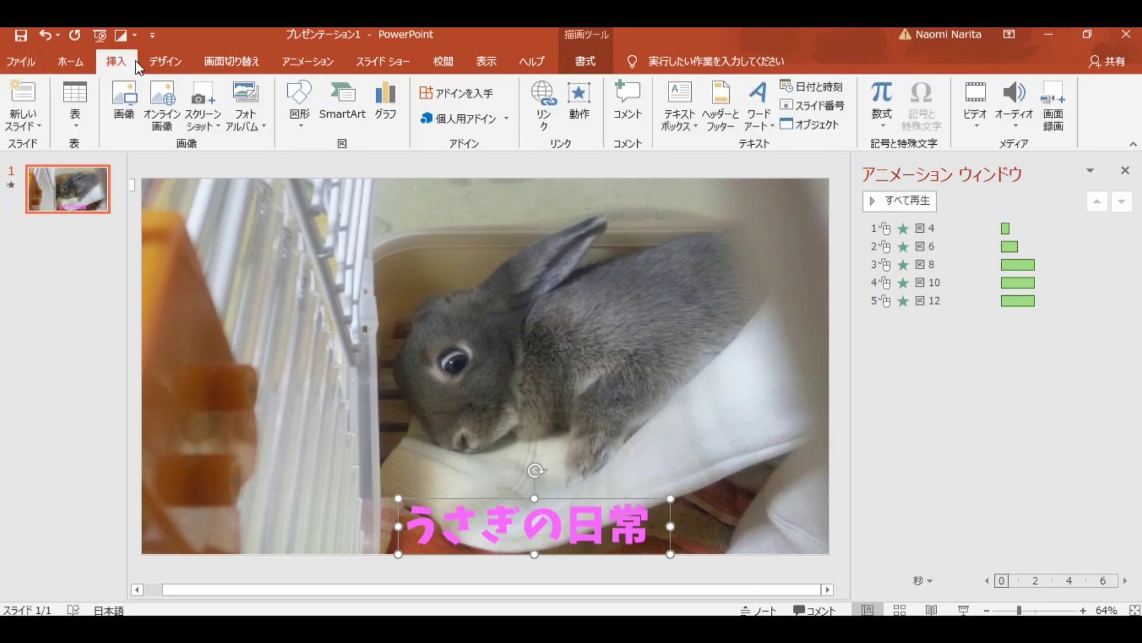
Step: Insert Beer_Belly_Blues.mp3 from the computer as an audio clip on the slide
{"action": "left_click", "coordinate": [1013, 124]}
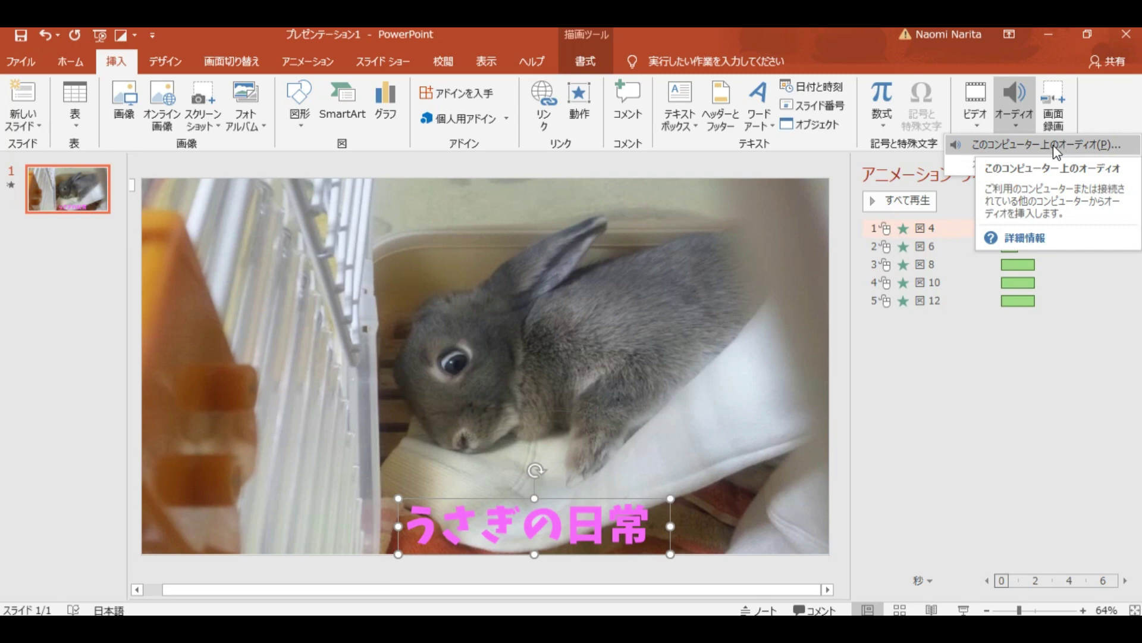
{"action": "left_click", "coordinate": [1053, 146]}
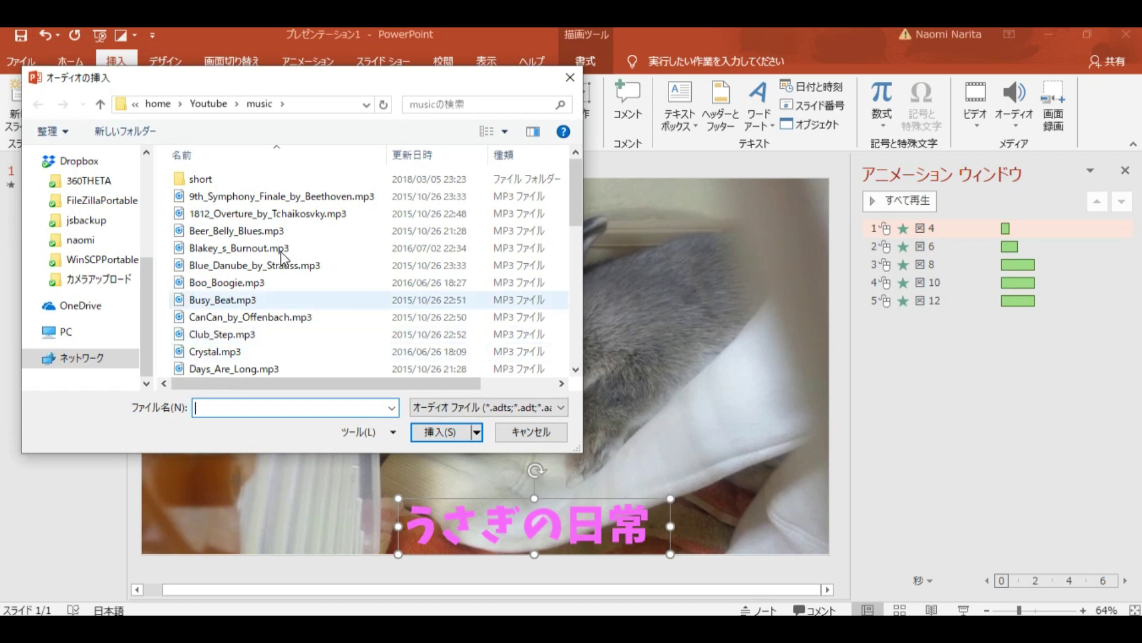
{"action": "mouse_move", "coordinate": [259, 230]}
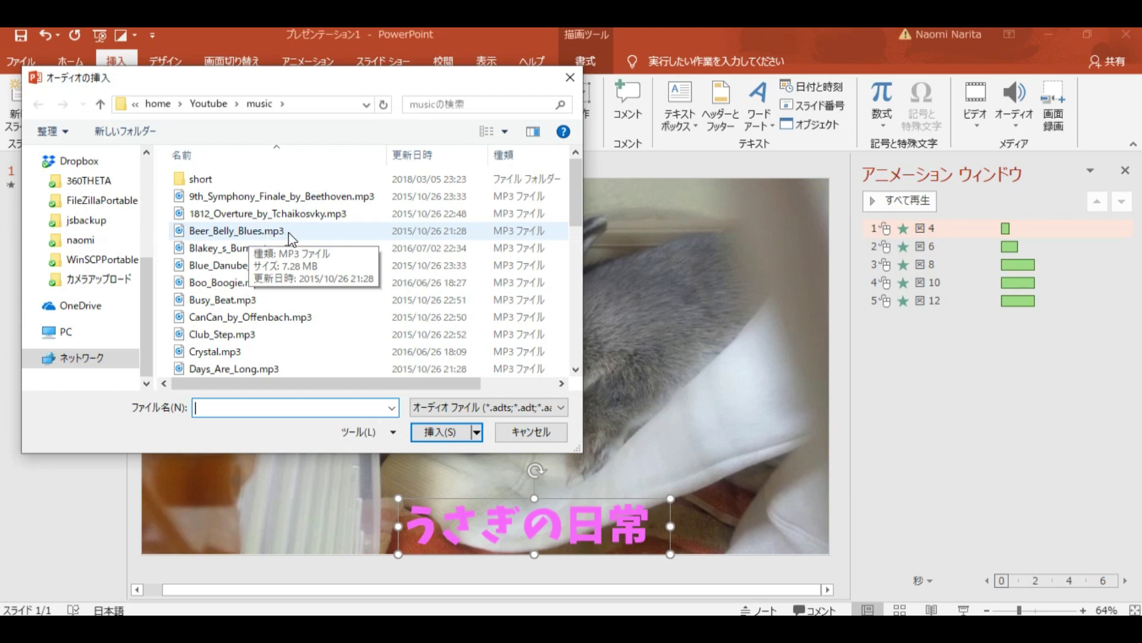
{"action": "left_click", "coordinate": [290, 234]}
{"action": "left_click", "coordinate": [443, 430]}
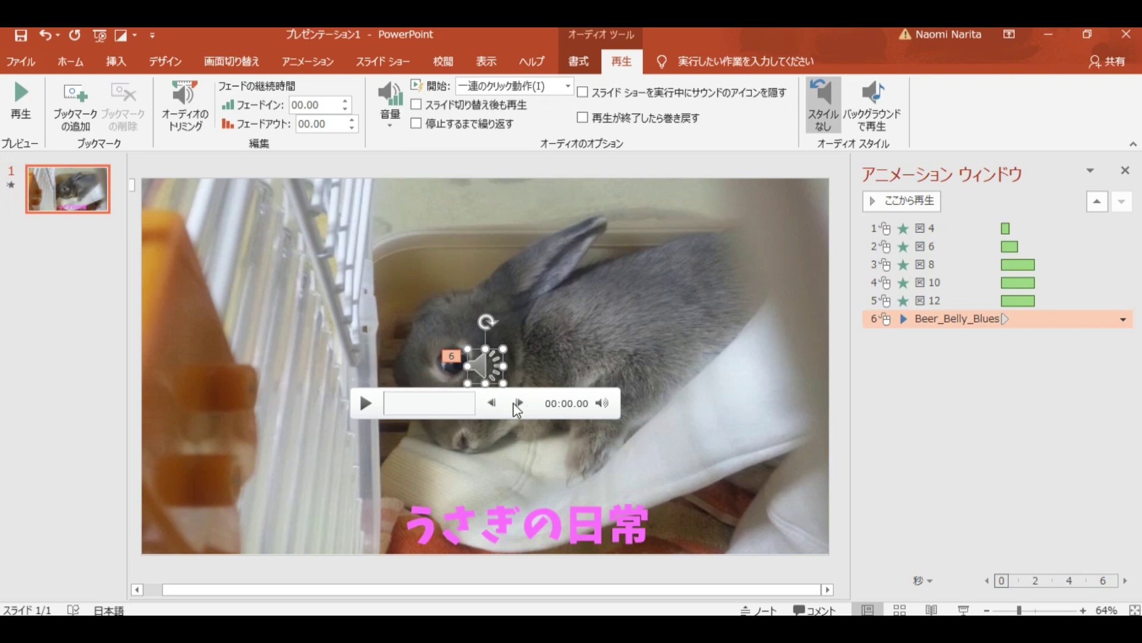
Step: Set the audio clip to Play in Background and preview the slide's animations
{"action": "mouse_move", "coordinate": [484, 364]}
{"action": "left_click", "coordinate": [735, 401]}
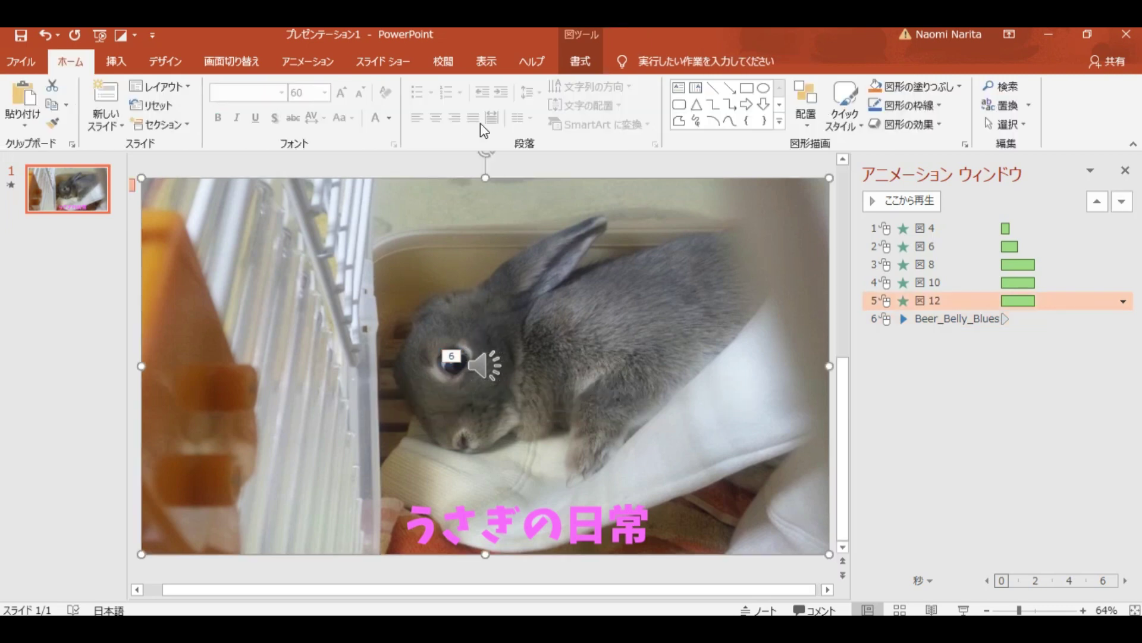
{"action": "left_click", "coordinate": [485, 369]}
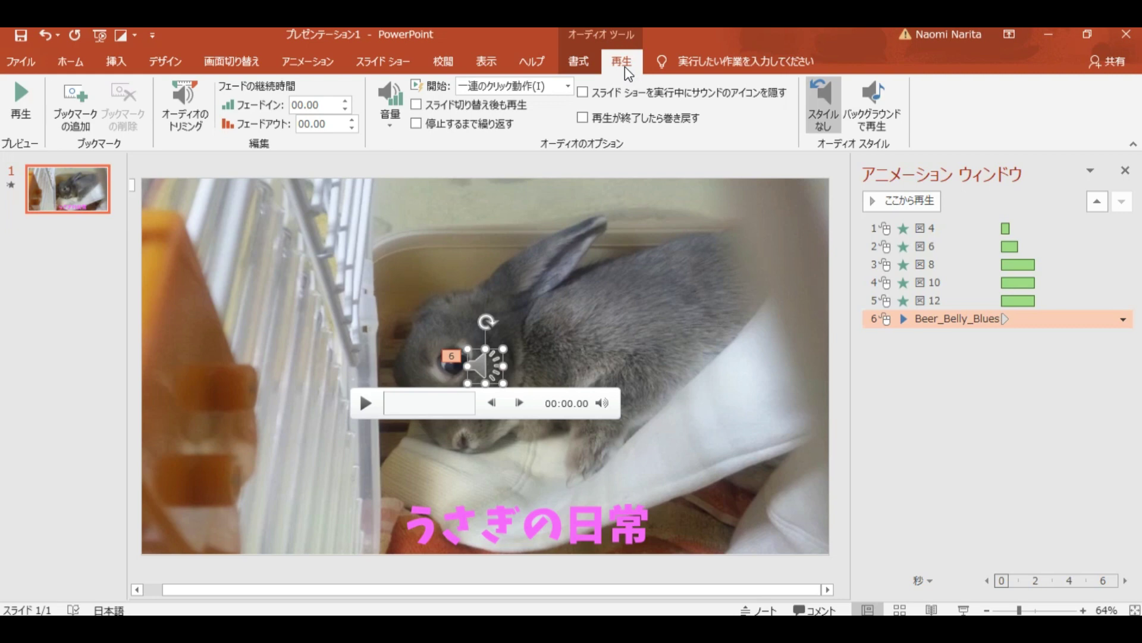
{"action": "left_click", "coordinate": [876, 115]}
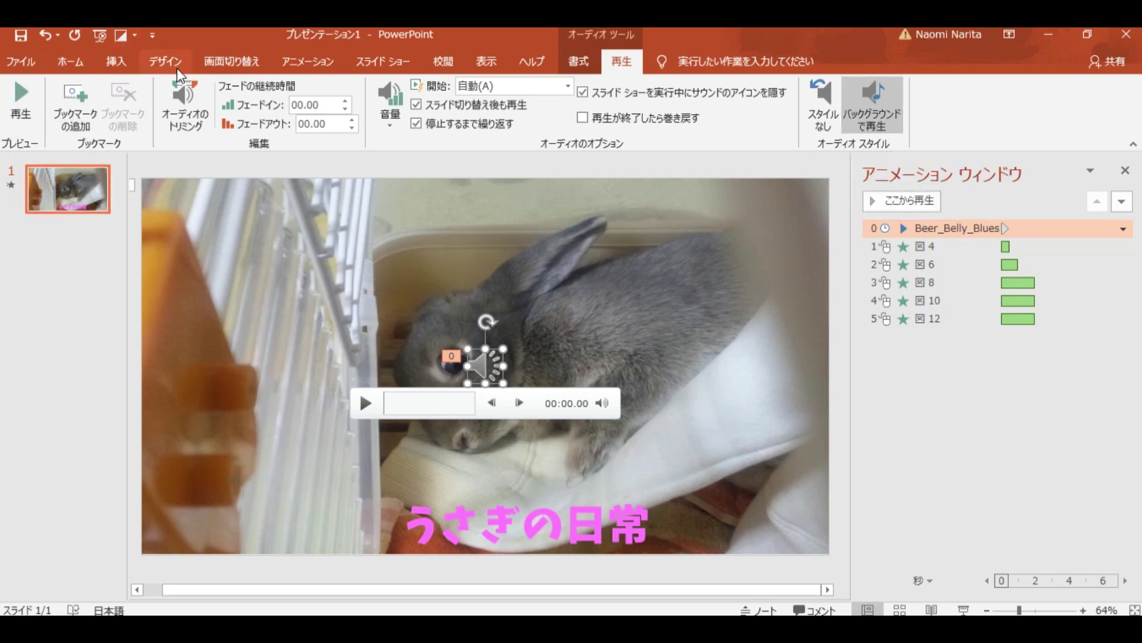
{"action": "left_click", "coordinate": [307, 61]}
{"action": "left_click", "coordinate": [30, 100]}
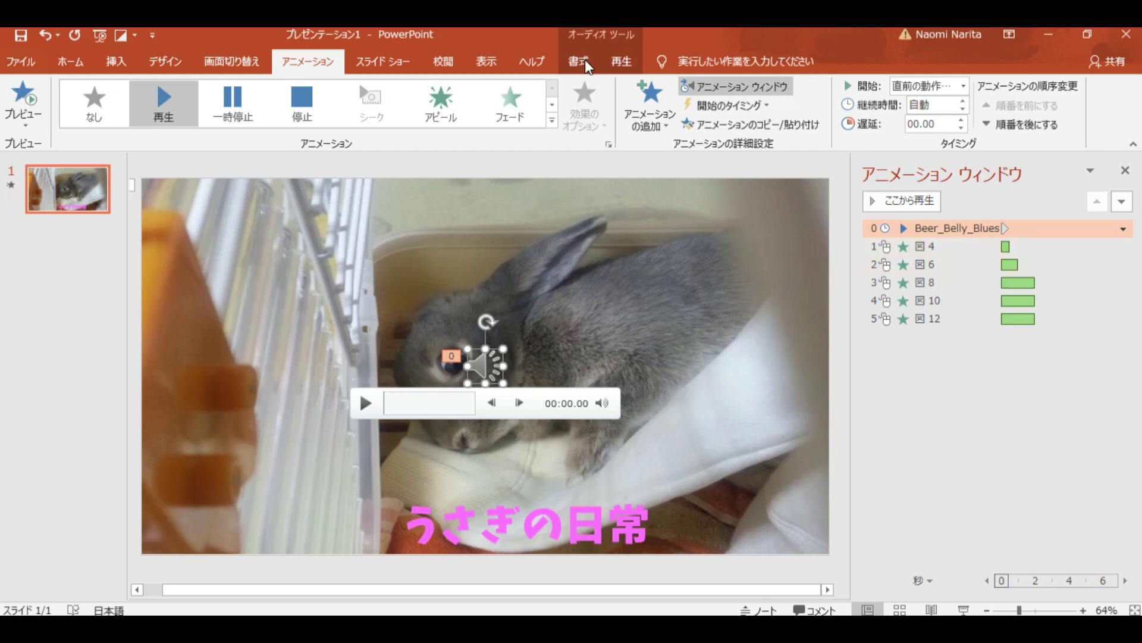
Step: Raise the music's fade-out duration to 01.00 second
{"action": "left_click", "coordinate": [622, 61]}
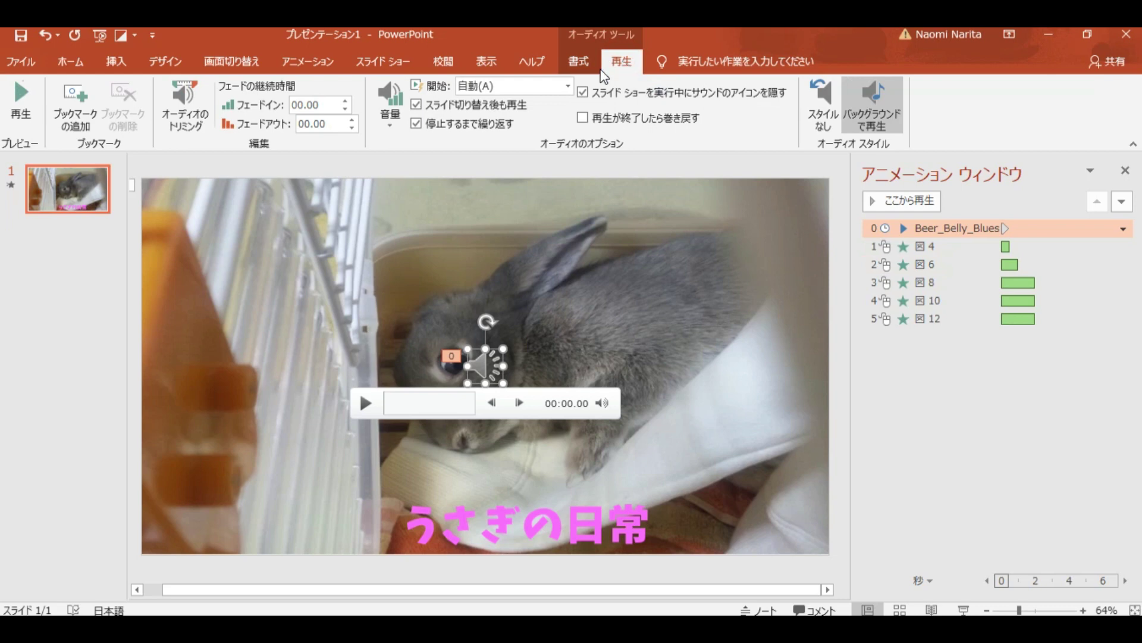
{"action": "left_click", "coordinate": [347, 119]}
{"action": "left_click", "coordinate": [349, 121]}
{"action": "left_click", "coordinate": [348, 121]}
{"action": "left_click", "coordinate": [349, 121]}
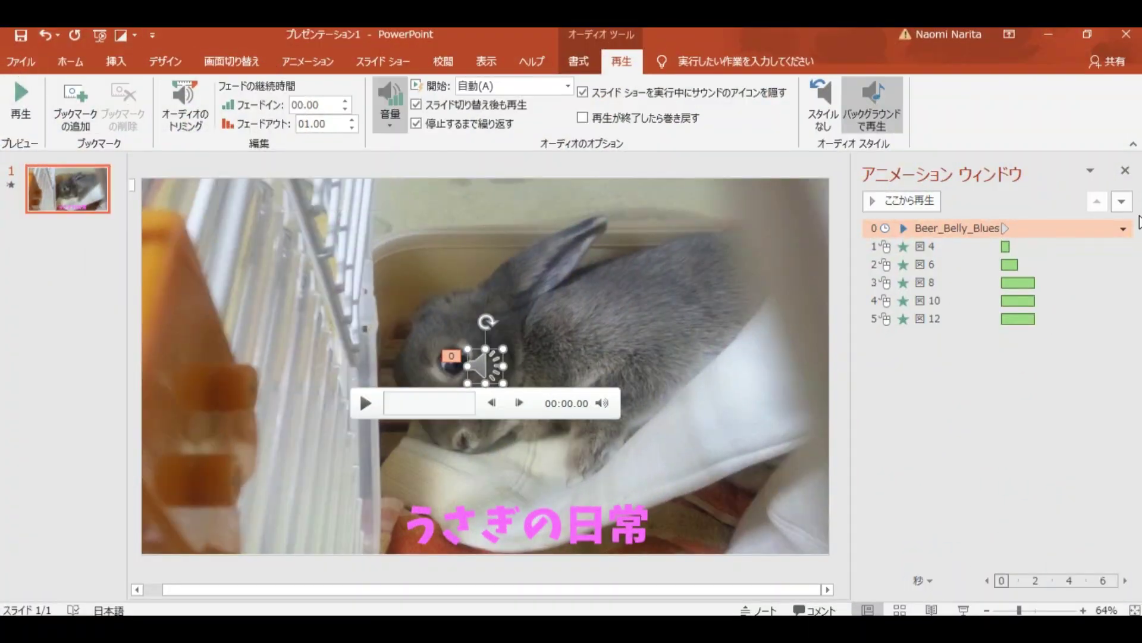
Step: Preview the animations with the 01.00 fade-out from the Animation Pane
{"action": "left_click", "coordinate": [925, 200]}
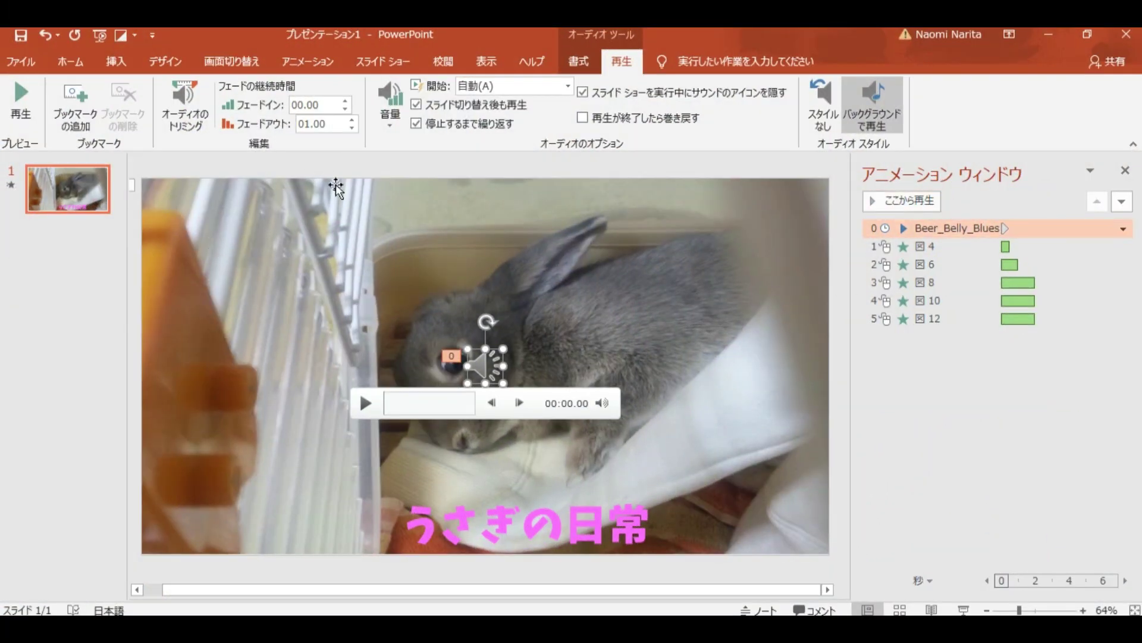
{"action": "left_click", "coordinate": [26, 62]}
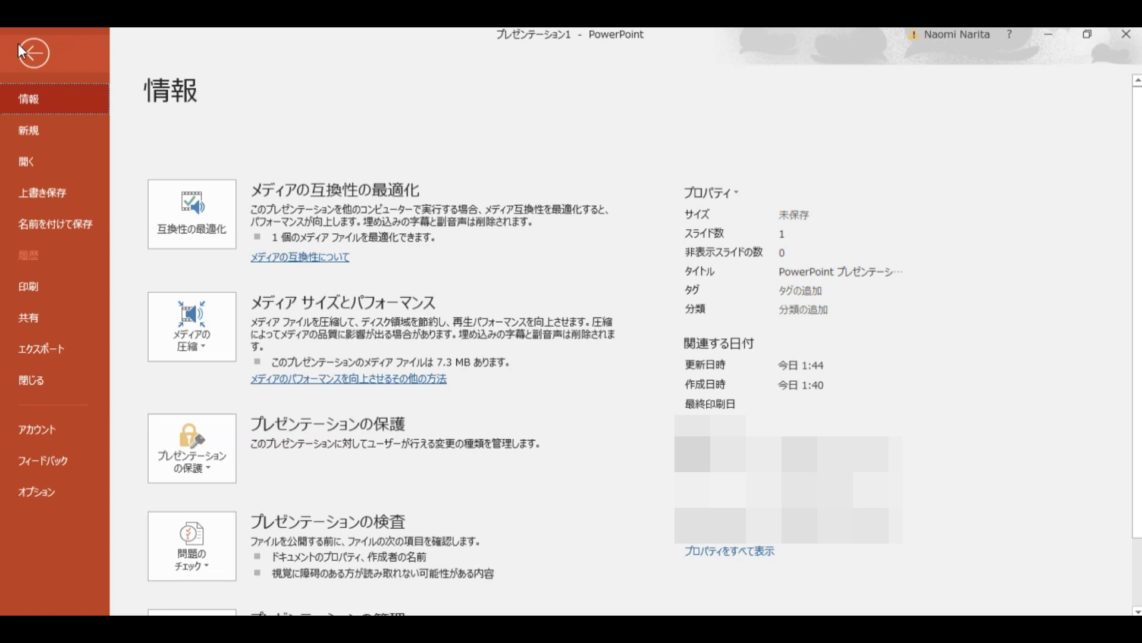
Step: Set up a video export at Full HD (1080p) without recorded timings or narration
{"action": "left_click", "coordinate": [62, 350]}
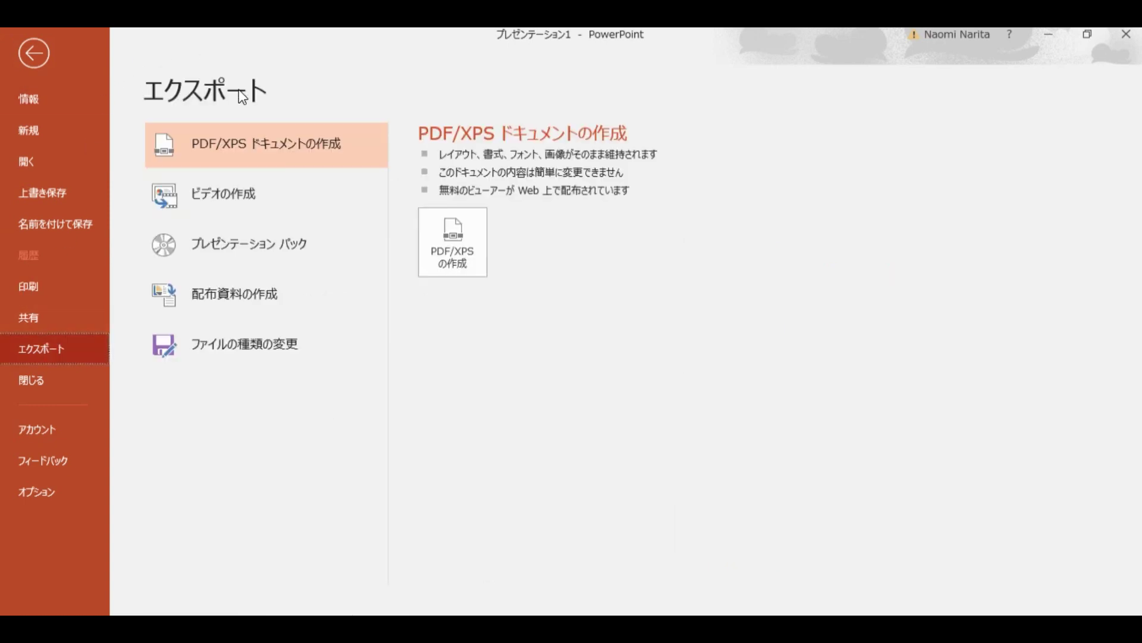
{"action": "left_click", "coordinate": [281, 194]}
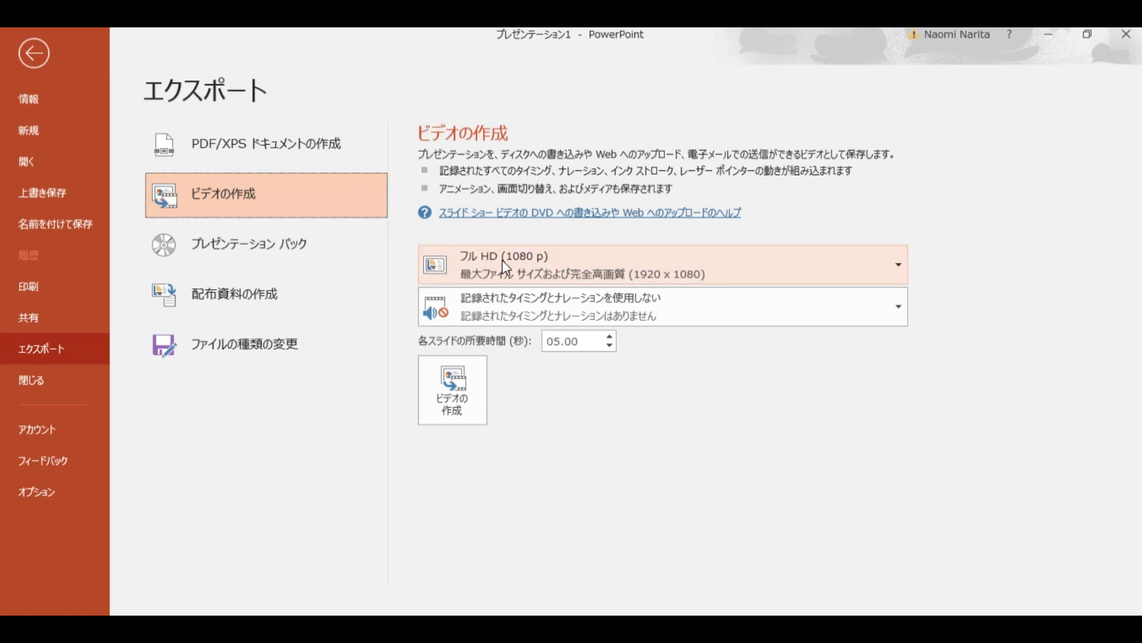
{"action": "left_click", "coordinate": [898, 269]}
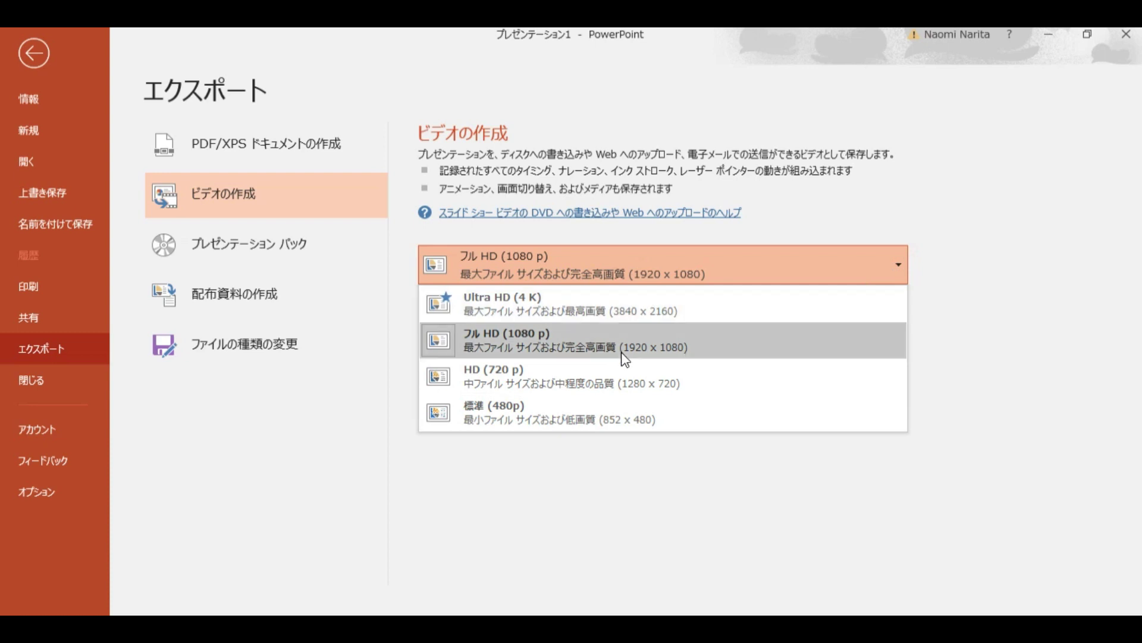
{"action": "left_click", "coordinate": [498, 340]}
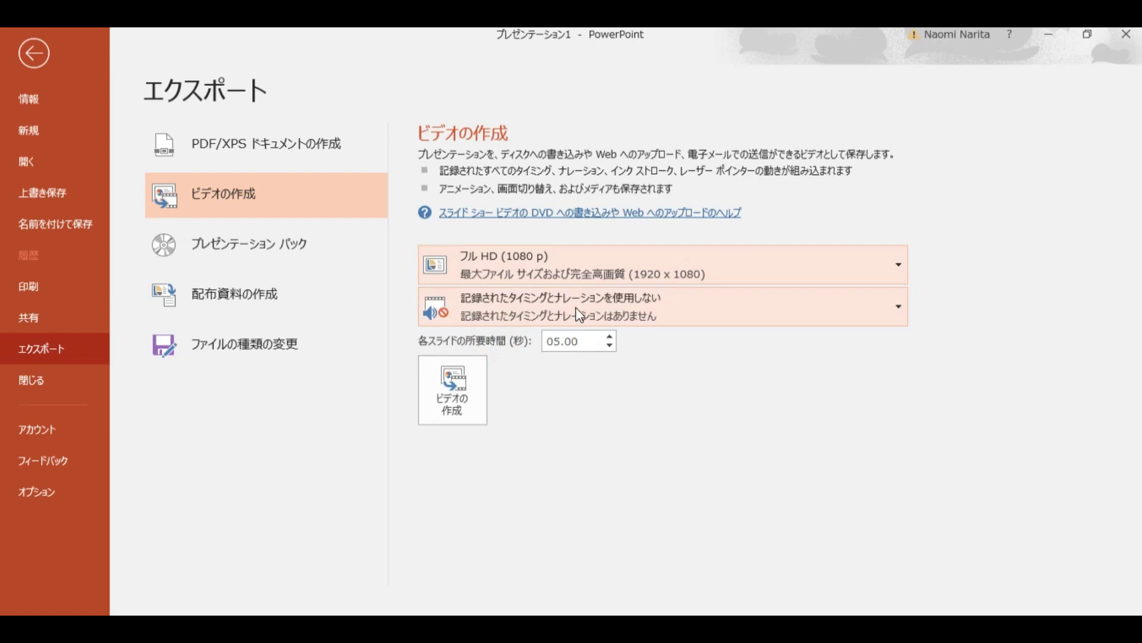
{"action": "left_click", "coordinate": [859, 317]}
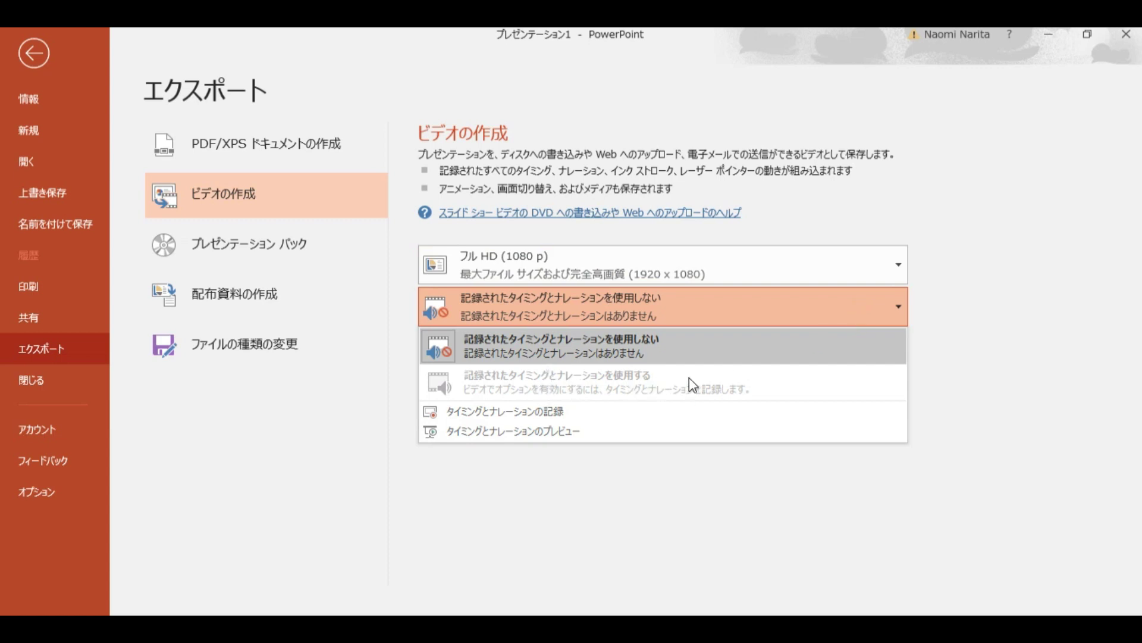
{"action": "left_click", "coordinate": [899, 302]}
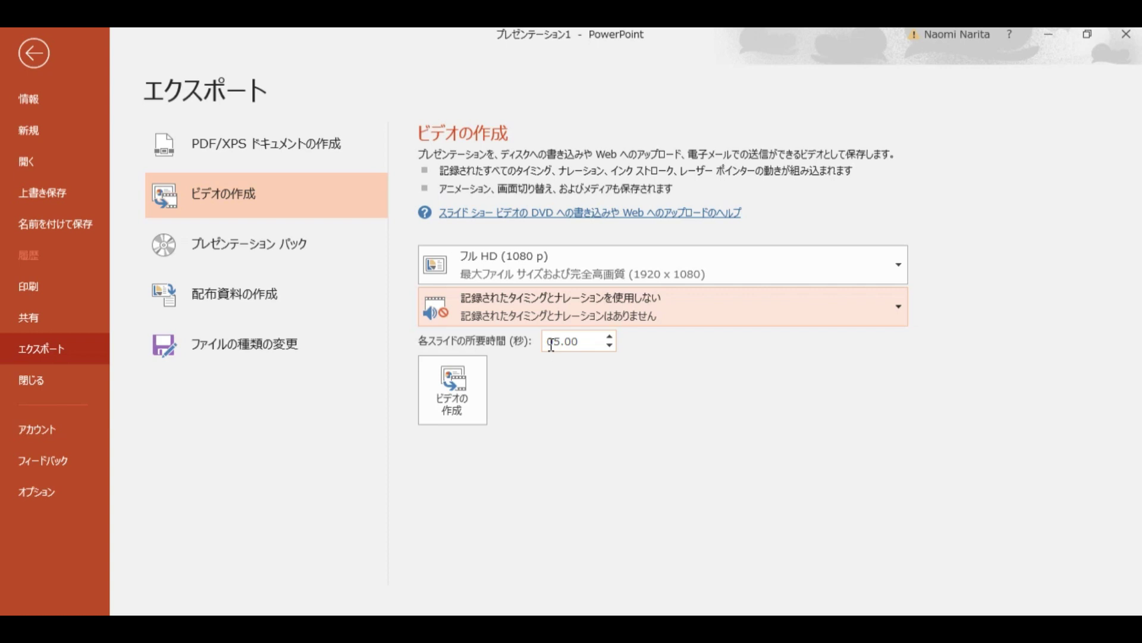
{"action": "left_click", "coordinate": [464, 399]}
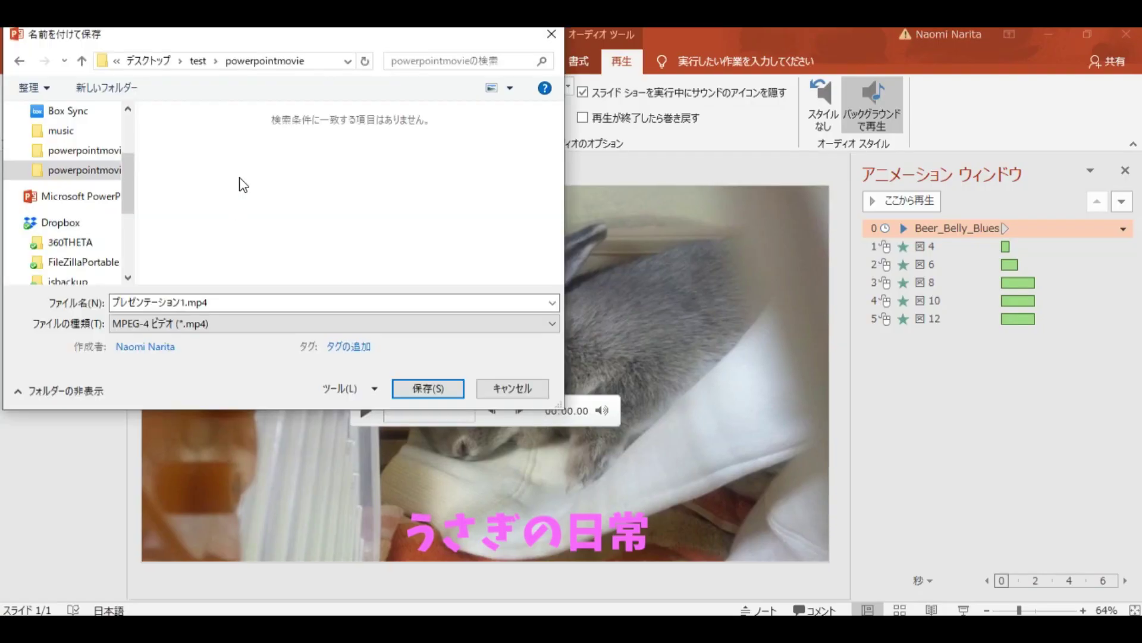
Step: Save the video as うさぎの日常.mp4 in the powerpointmovie folder
{"action": "left_click", "coordinate": [154, 306]}
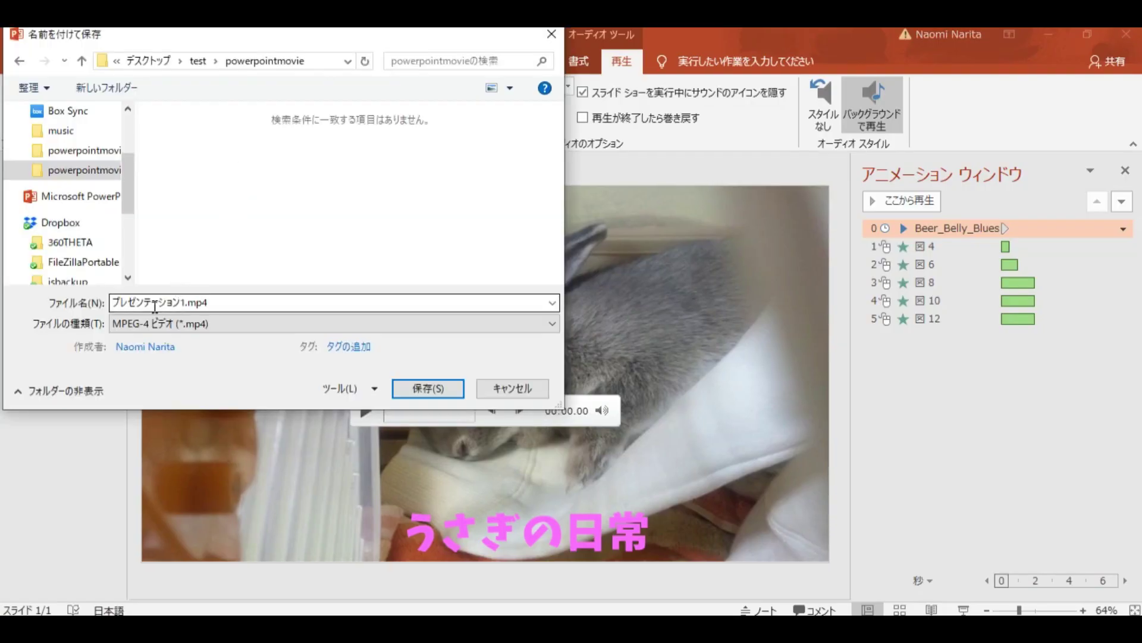
{"action": "double_click", "coordinate": [189, 305]}
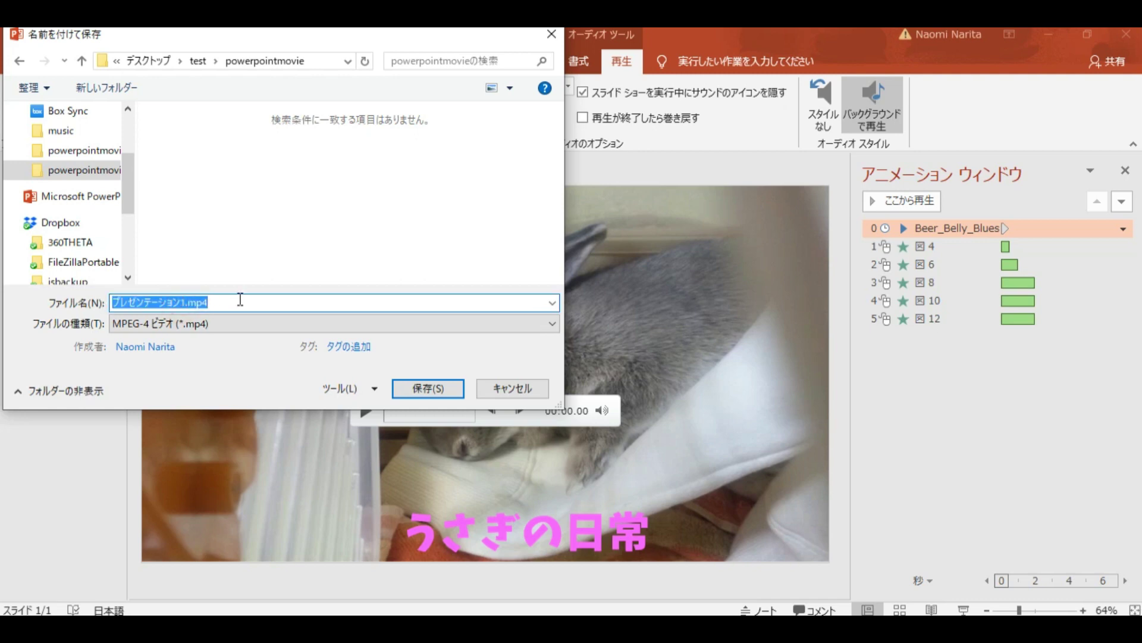
{"action": "type", "text": "うさぎの日常"}
{"action": "key", "text": "Return"}
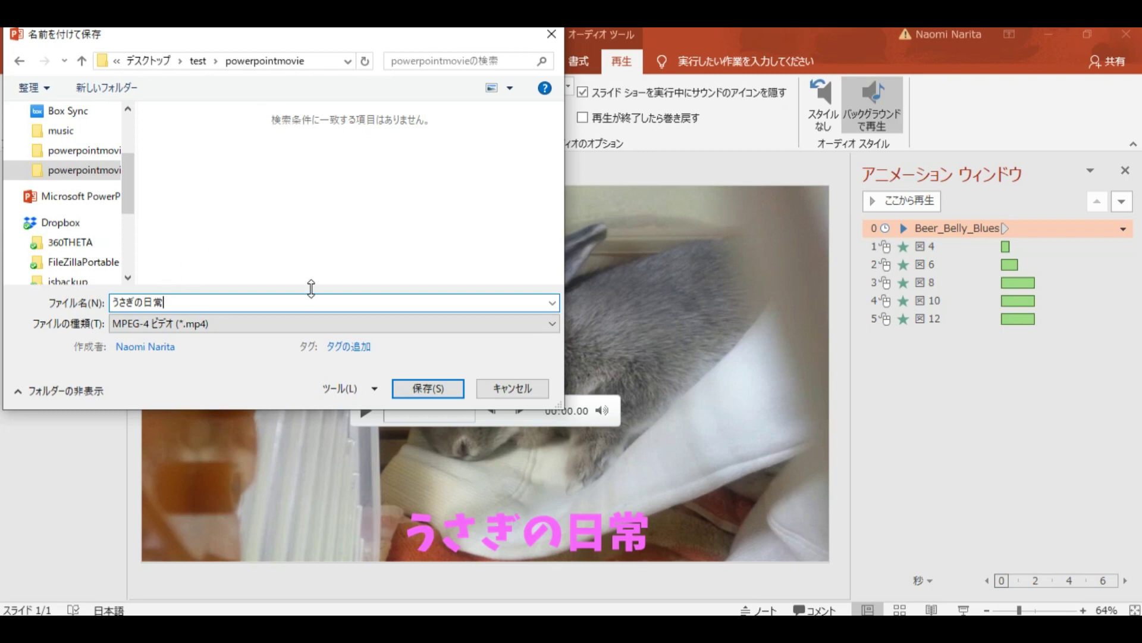
{"action": "left_click", "coordinate": [414, 391]}
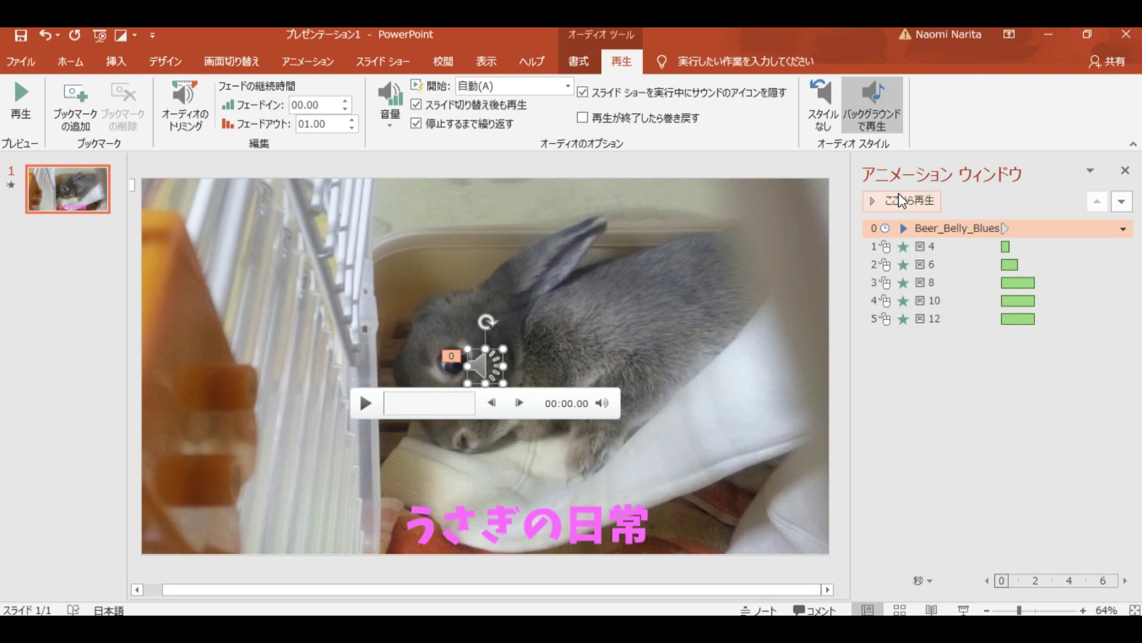
{"action": "left_click", "coordinate": [572, 627]}
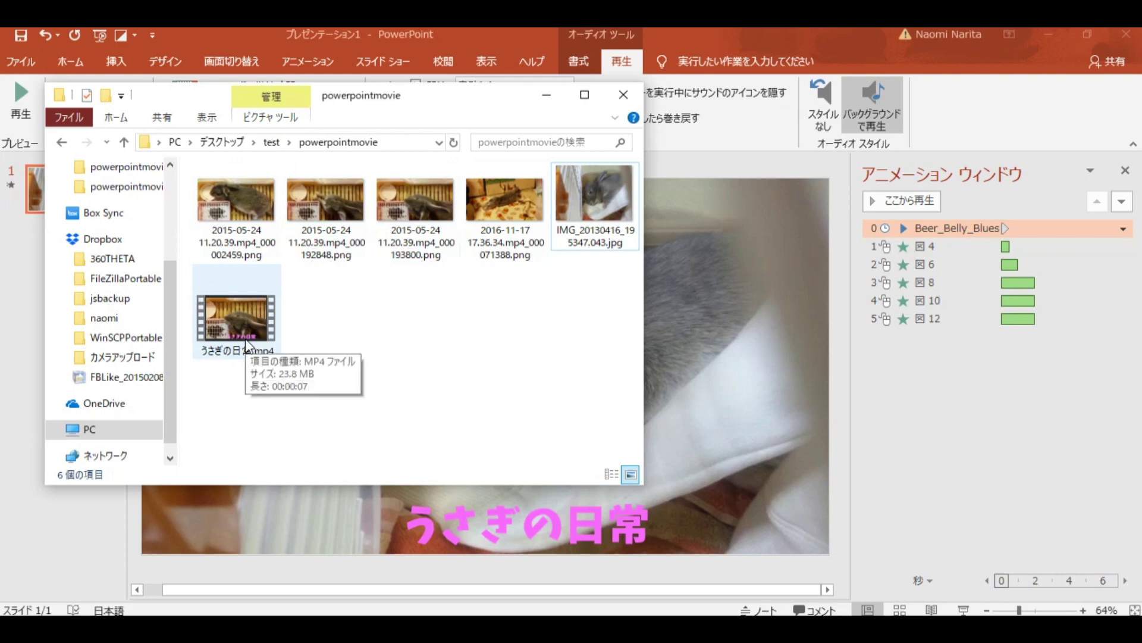
{"action": "mouse_move", "coordinate": [254, 337]}
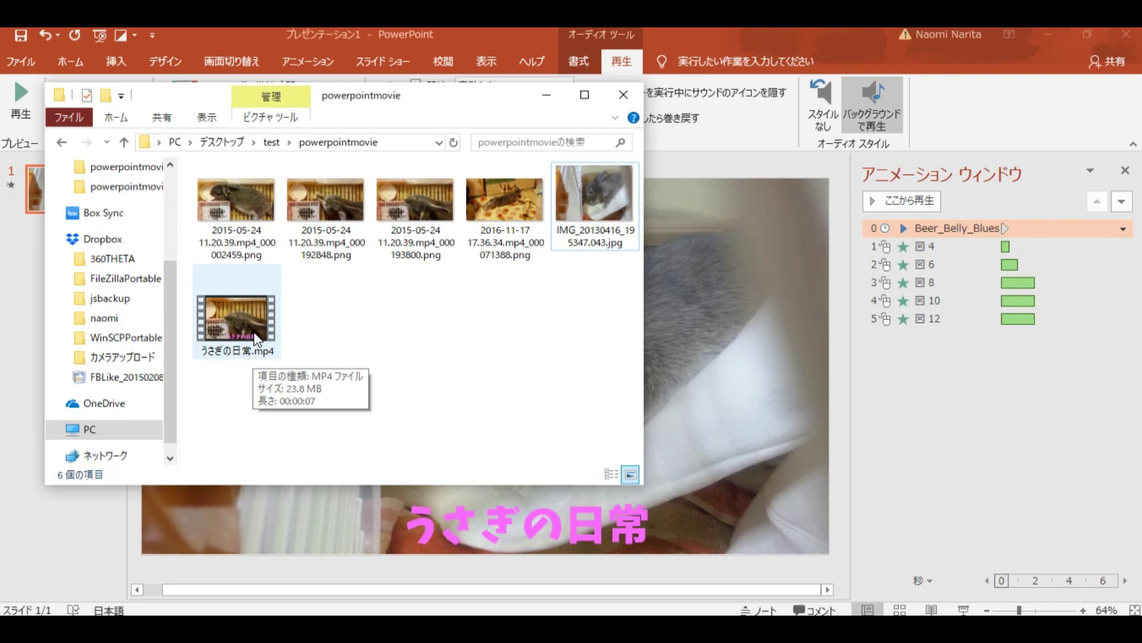
Step: Play the exported うさぎの日常.mp4 from the powerpointmovie folder
{"action": "left_click", "coordinate": [246, 330]}
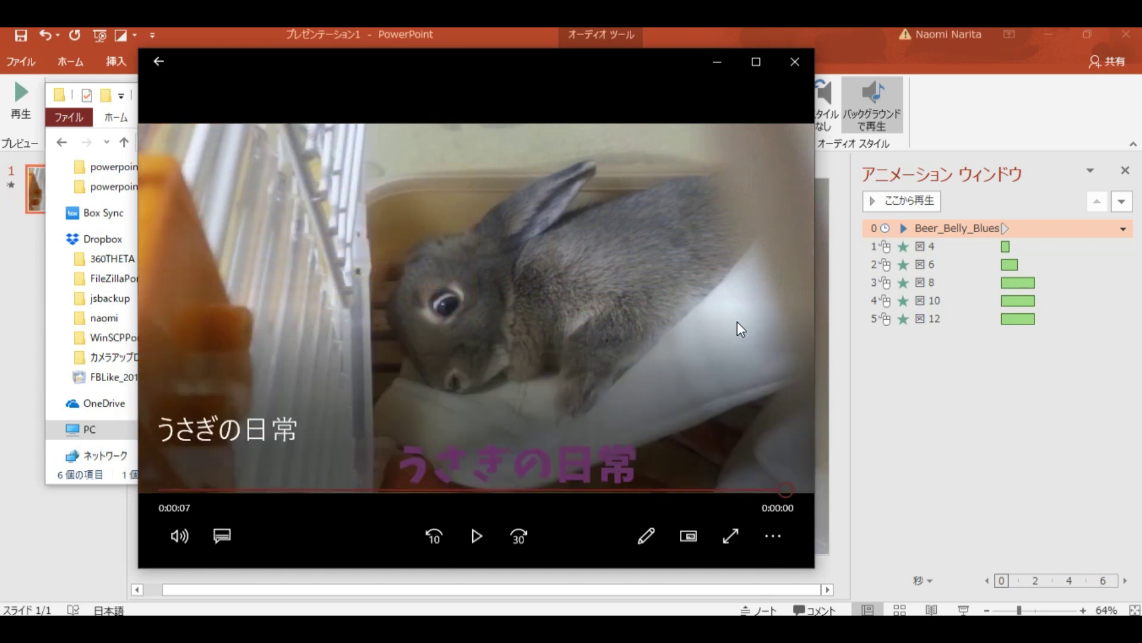
Step: Close the Movies & TV player after watching the rabbit video
{"action": "left_click", "coordinate": [795, 61]}
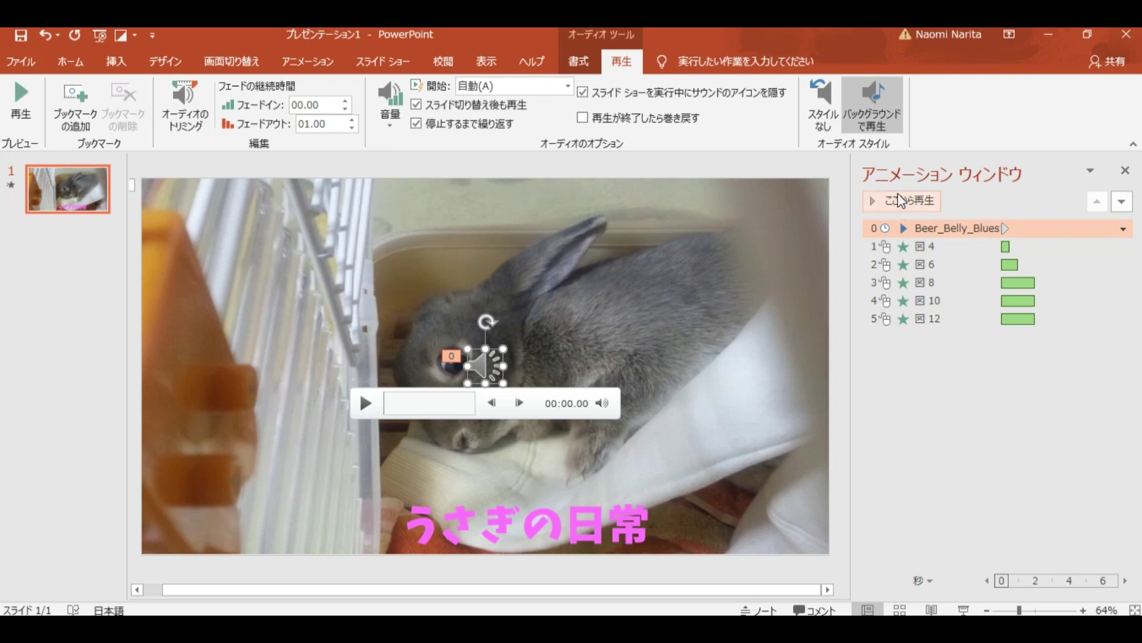
{"action": "left_click", "coordinate": [19, 62]}
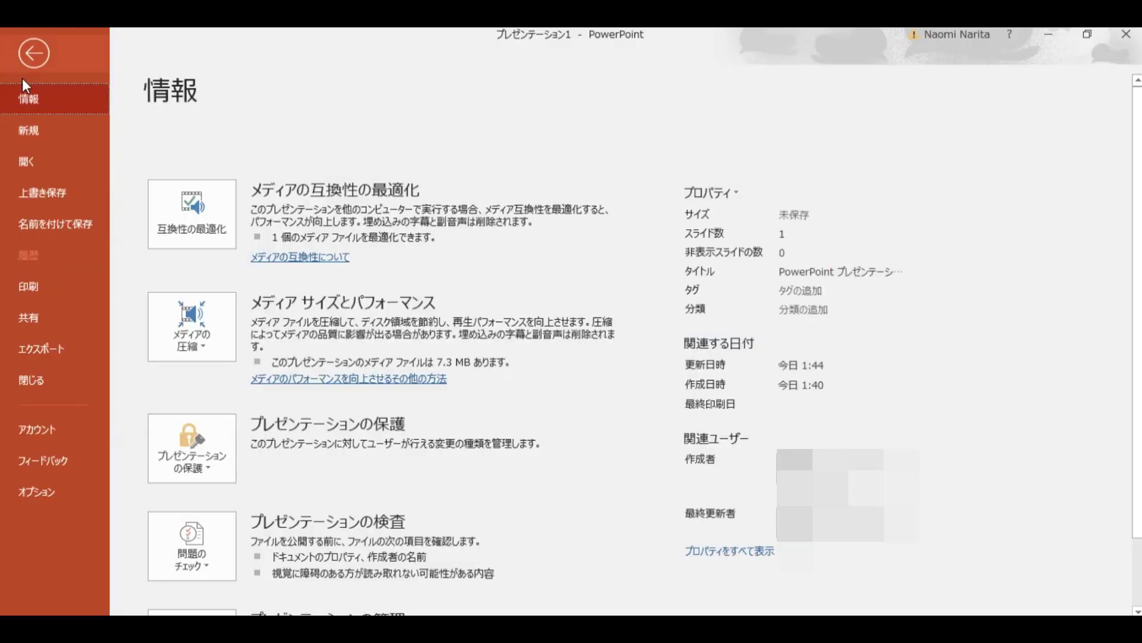
Step: Save the presentation into the recent powerpointmovie folder as うさぎの日常, PowerPoint Presentation type
{"action": "left_click", "coordinate": [71, 224]}
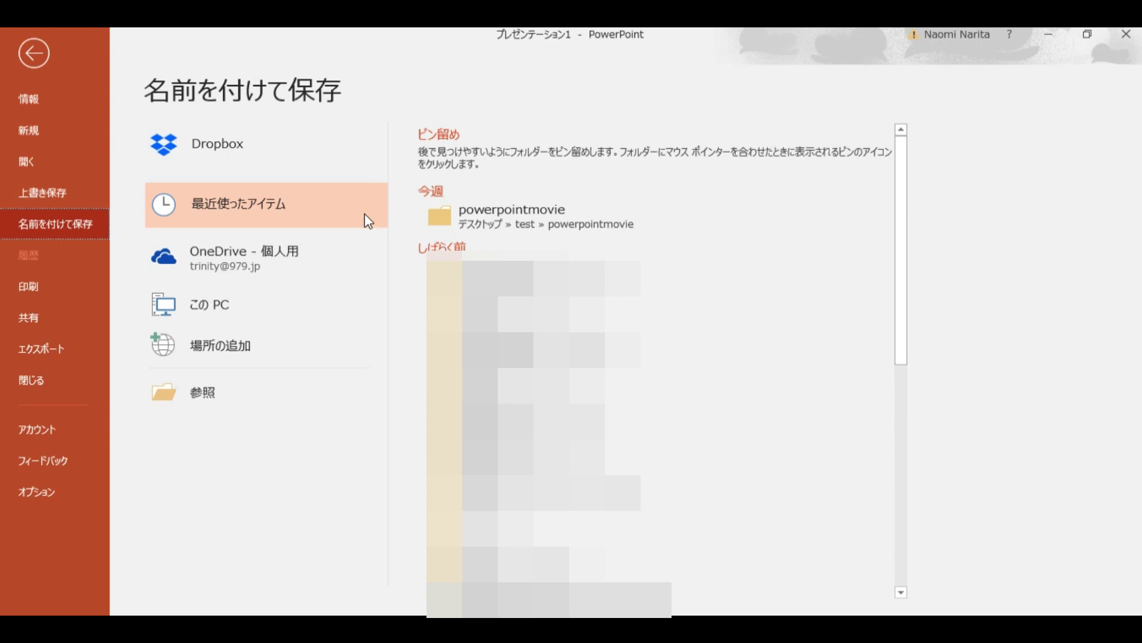
{"action": "left_click", "coordinate": [552, 219]}
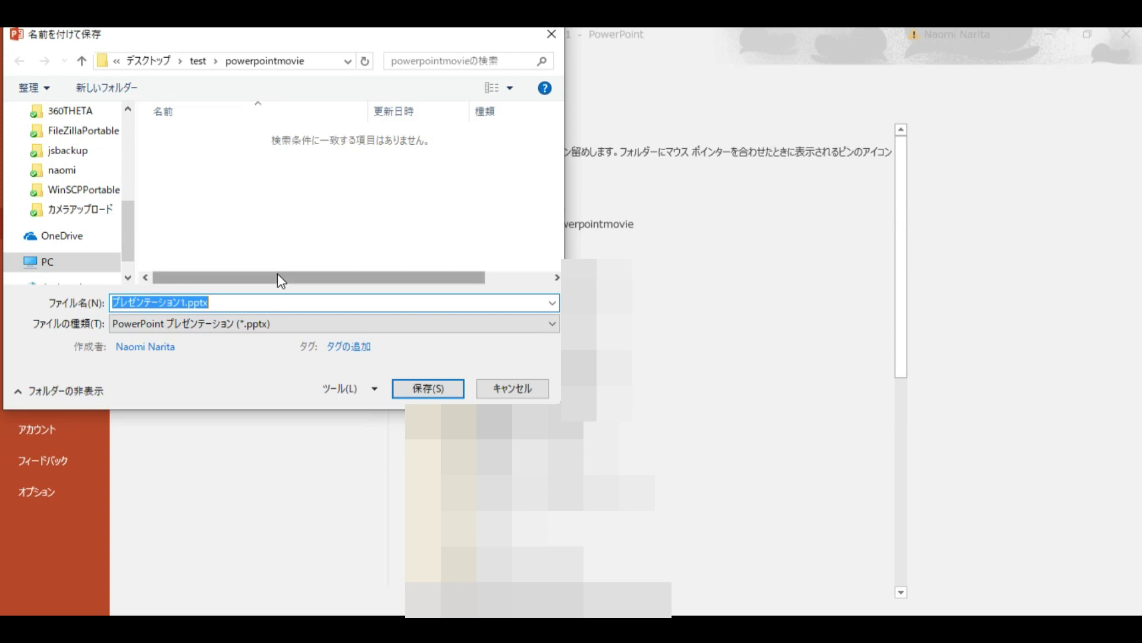
{"action": "type", "text": "うさぎの"}
{"action": "key", "text": "Tab"}
{"action": "key", "text": "Return"}
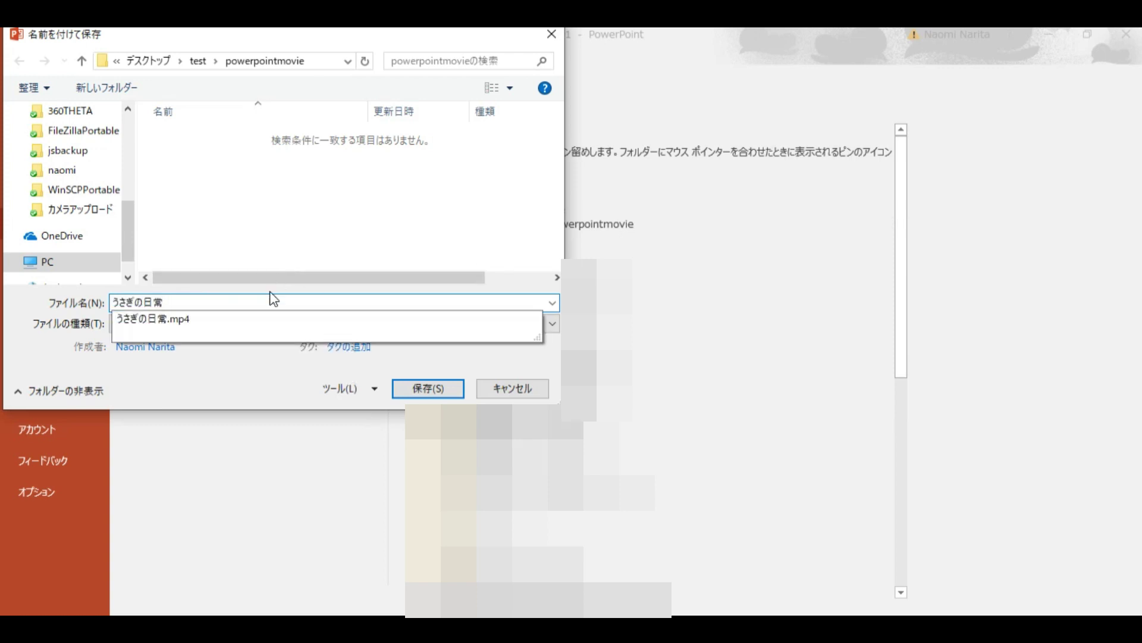
{"action": "left_click", "coordinate": [261, 304]}
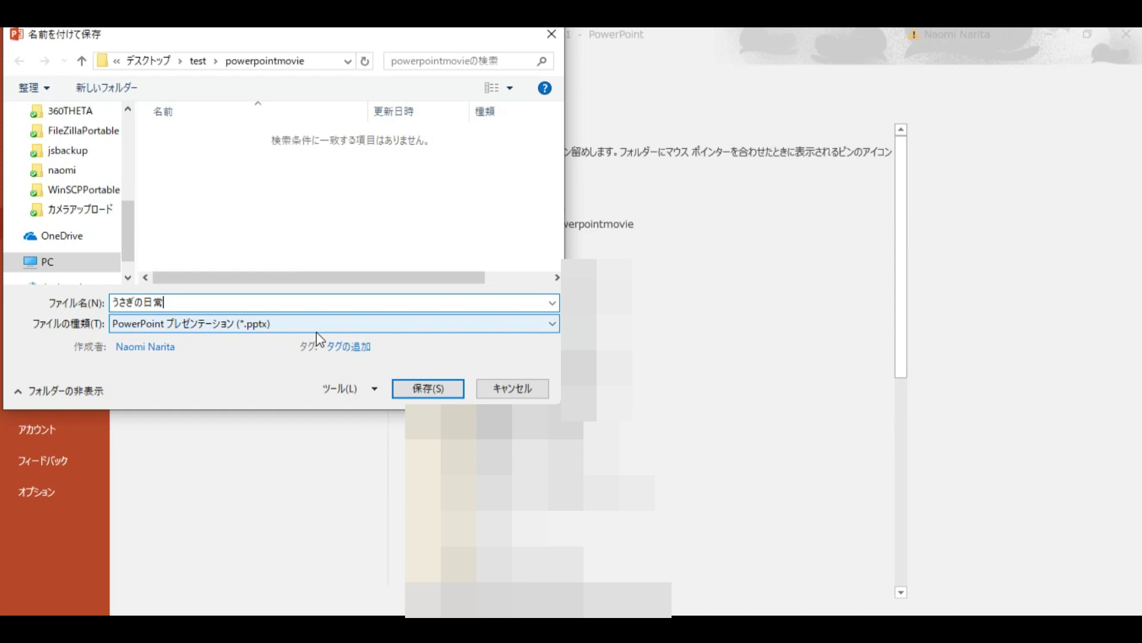
{"action": "left_click", "coordinate": [424, 388]}
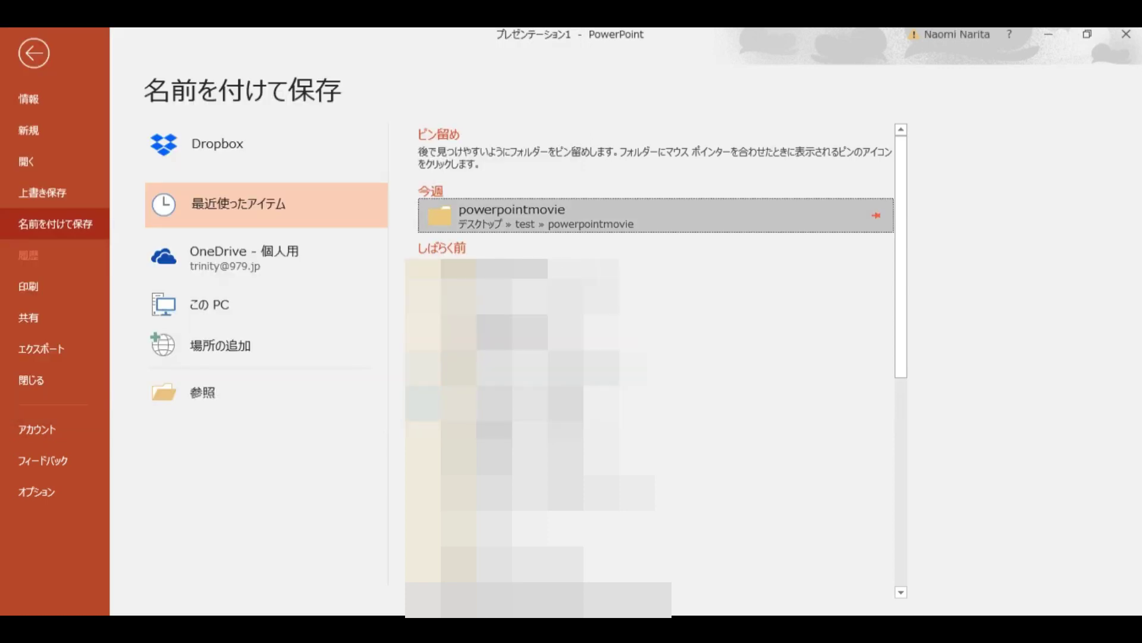